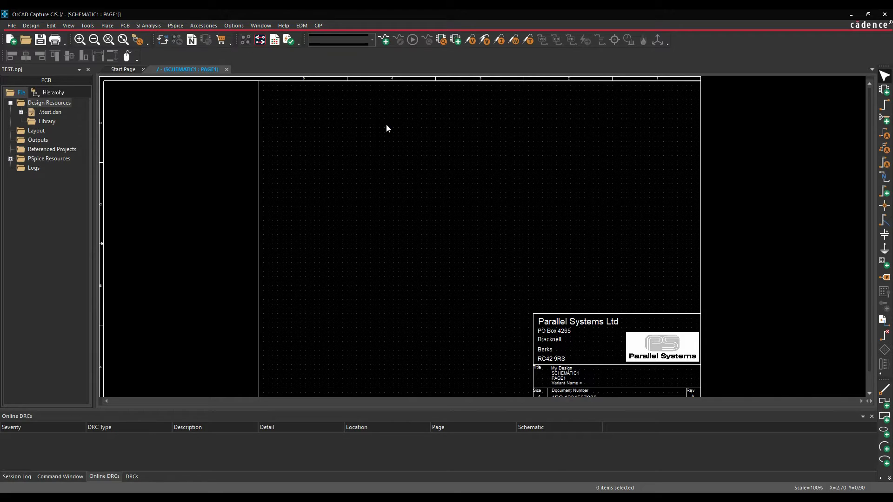
Step: Select the test.dsn design in the TEST project and bring up the Place menu
{"action": "left_click", "coordinate": [54, 112]}
{"action": "left_click", "coordinate": [349, 146]}
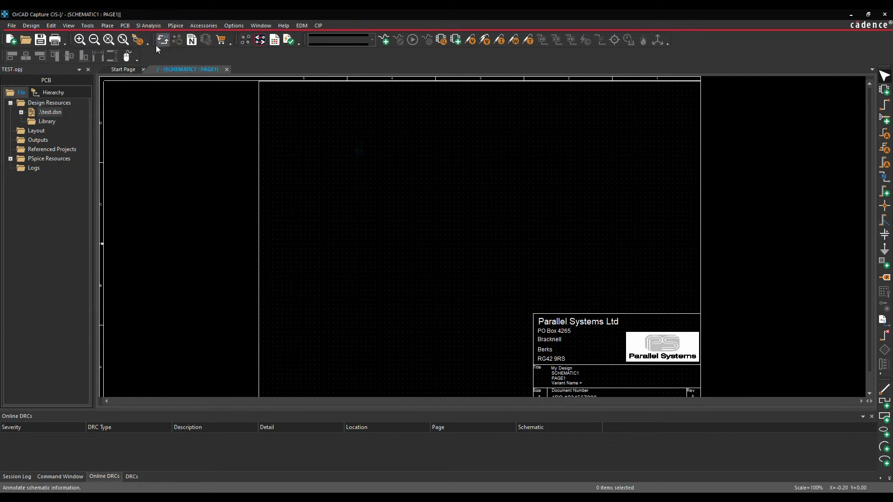
{"action": "left_click", "coordinate": [108, 26]}
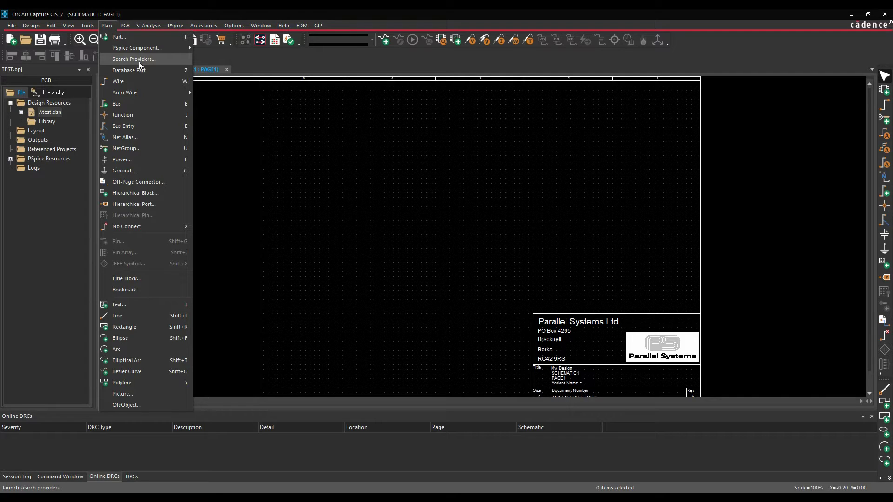
Step: Place two 6801 parts as U1 and U2, shift U2 right, and open U1's properties
{"action": "left_click", "coordinate": [129, 40]}
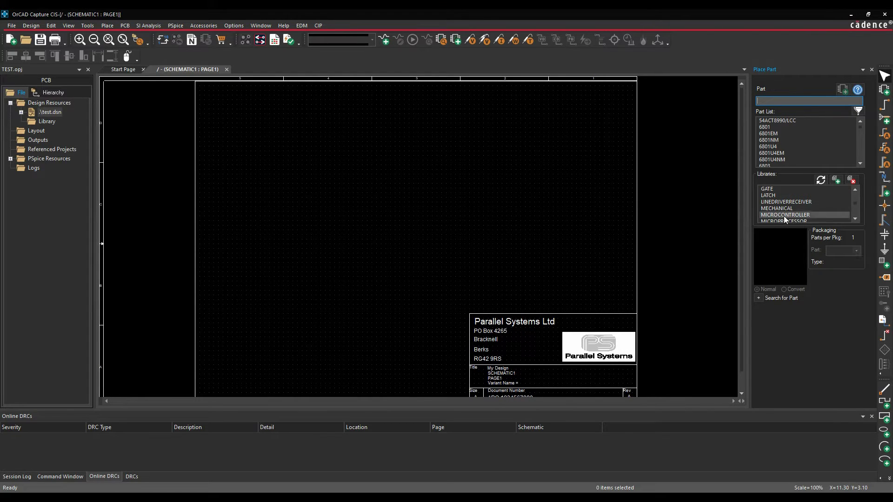
{"action": "double_click", "coordinate": [772, 126]}
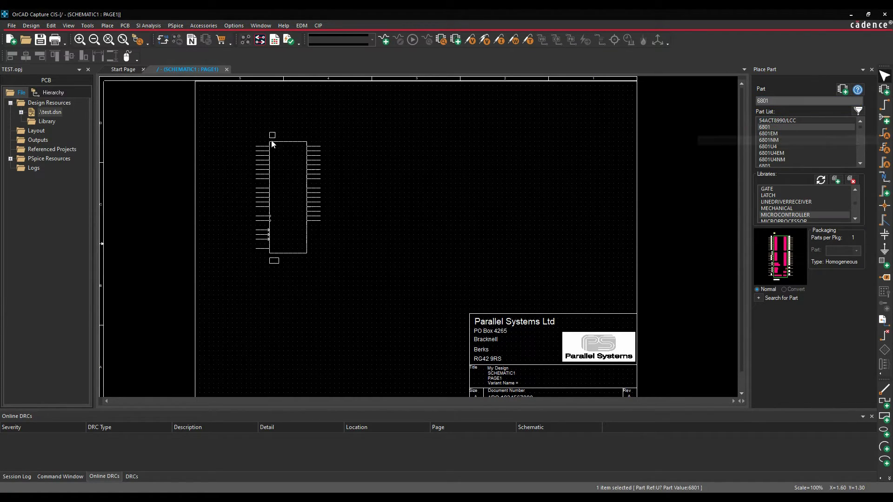
{"action": "left_click", "coordinate": [276, 138]}
{"action": "left_click", "coordinate": [344, 136]}
{"action": "key", "text": "Escape"}
{"action": "left_click_drag", "start_coordinate": [385, 196], "coordinate": [406, 193]}
{"action": "double_click", "coordinate": [296, 186]}
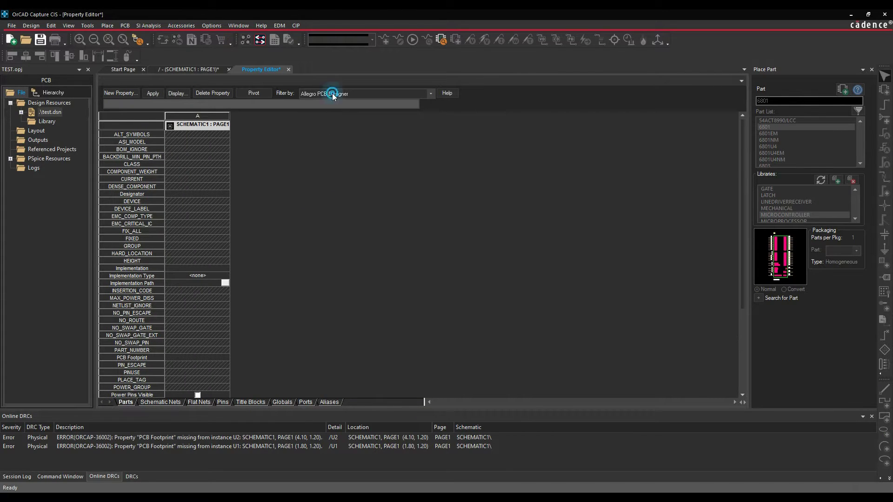
{"action": "left_click", "coordinate": [332, 93]}
{"action": "left_click", "coordinate": [332, 103]}
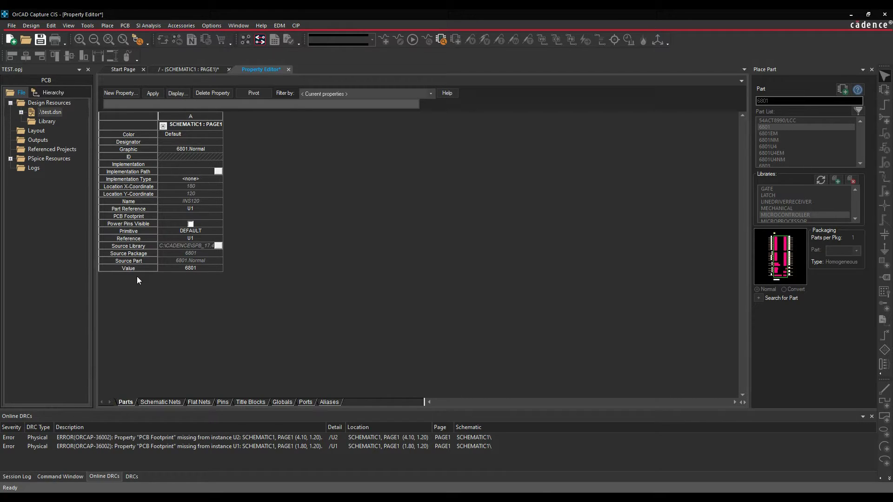
{"action": "left_click", "coordinate": [289, 70]}
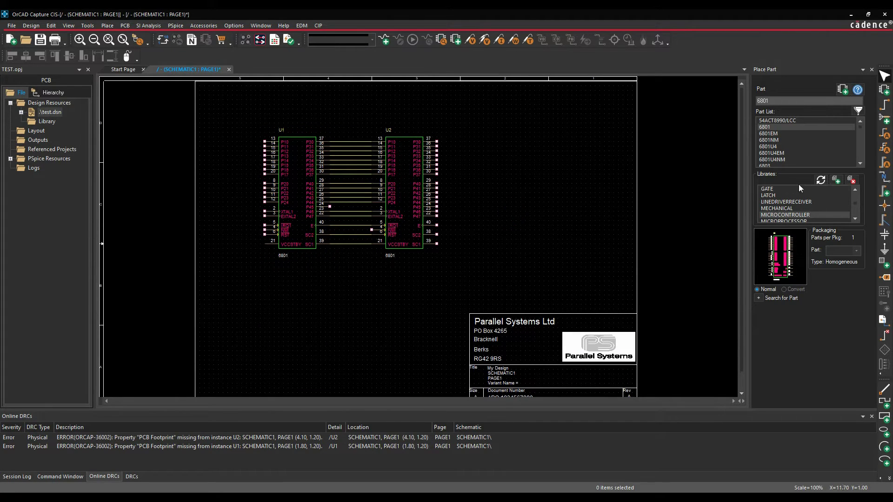
Step: Place resistor R from the DISCRETE library as R1 right of U2 and open its properties
{"action": "left_click_drag", "start_coordinate": [856, 204], "coordinate": [855, 200]}
{"action": "left_click", "coordinate": [789, 195]}
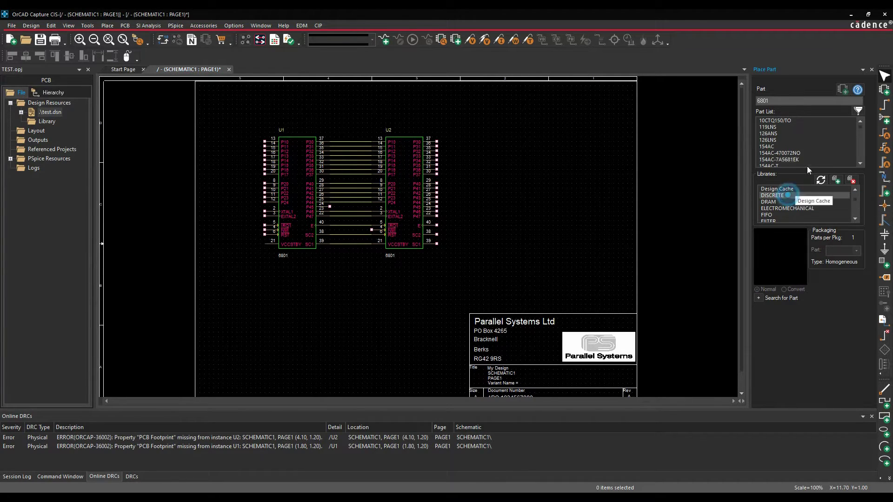
{"action": "left_click", "coordinate": [776, 99]}
{"action": "type", "text": "r"}
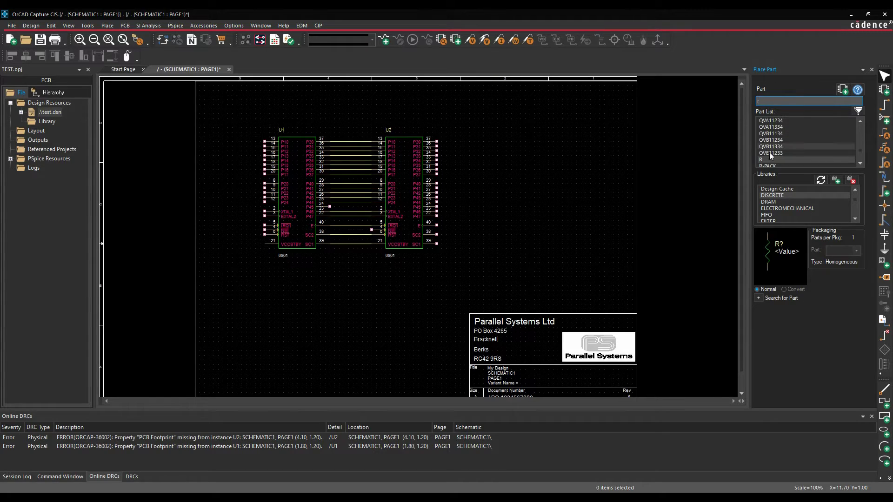
{"action": "double_click", "coordinate": [763, 159]}
{"action": "left_click", "coordinate": [476, 141]}
{"action": "key", "text": "Escape"}
{"action": "left_click", "coordinate": [495, 193]}
{"action": "left_click", "coordinate": [479, 149]}
{"action": "double_click", "coordinate": [479, 149]}
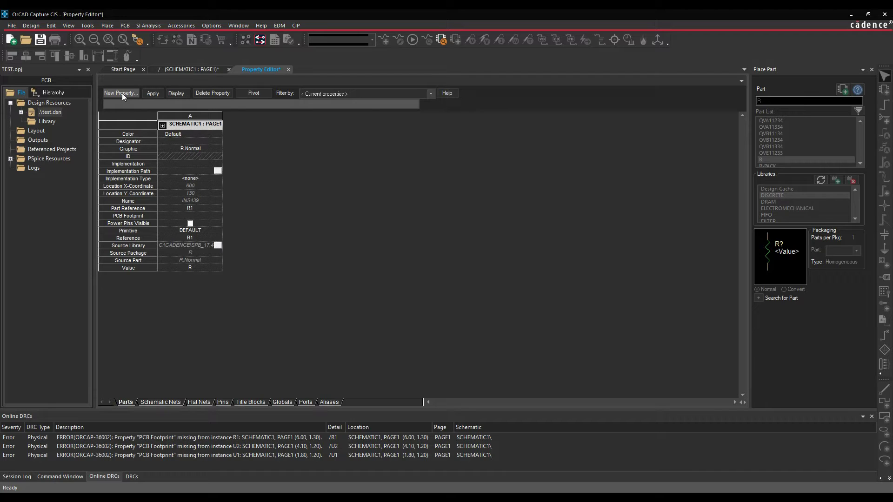
Step: Close the Property Editor, delete R1, then delete U1, U2 and their wires together
{"action": "left_click", "coordinate": [288, 70]}
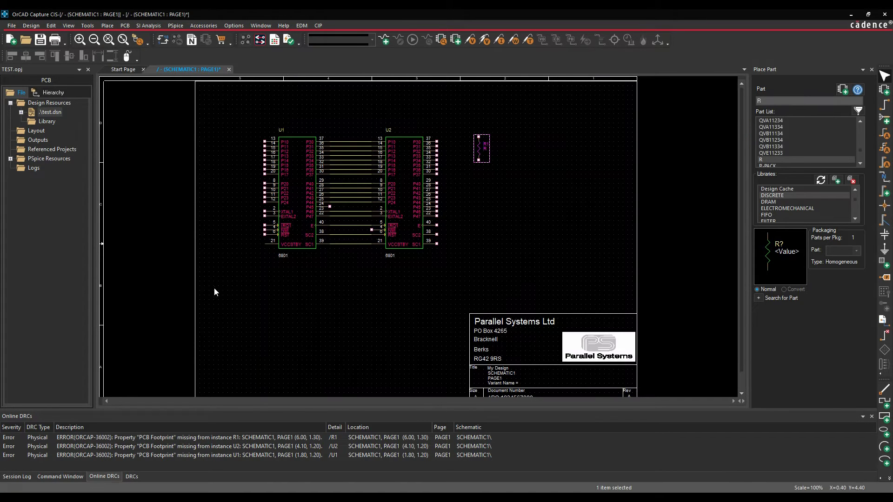
{"action": "left_click", "coordinate": [259, 299]}
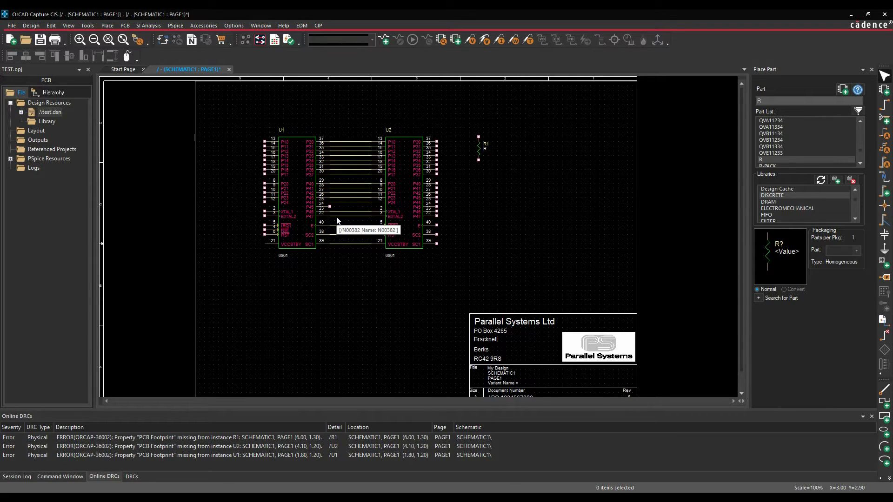
{"action": "left_click", "coordinate": [480, 153]}
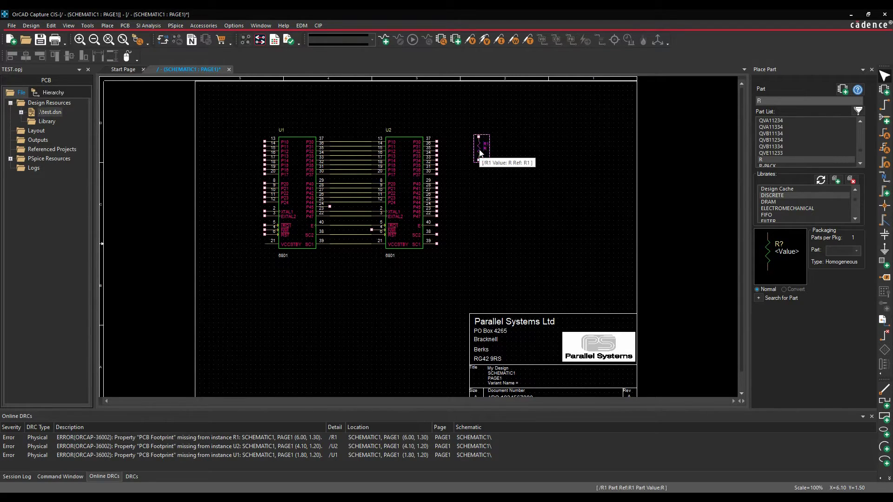
{"action": "key", "text": "Delete"}
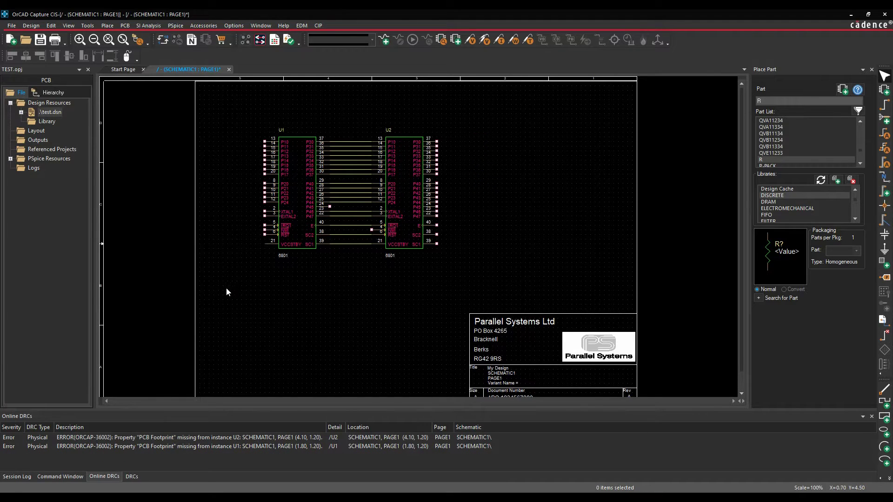
{"action": "left_click_drag", "start_coordinate": [228, 291], "coordinate": [491, 117]}
{"action": "key", "text": "Delete"}
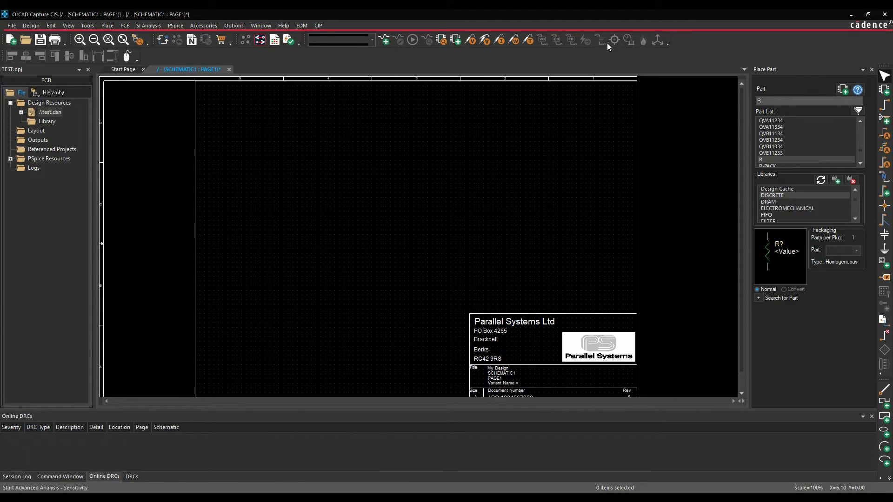
{"action": "left_click", "coordinate": [873, 70]}
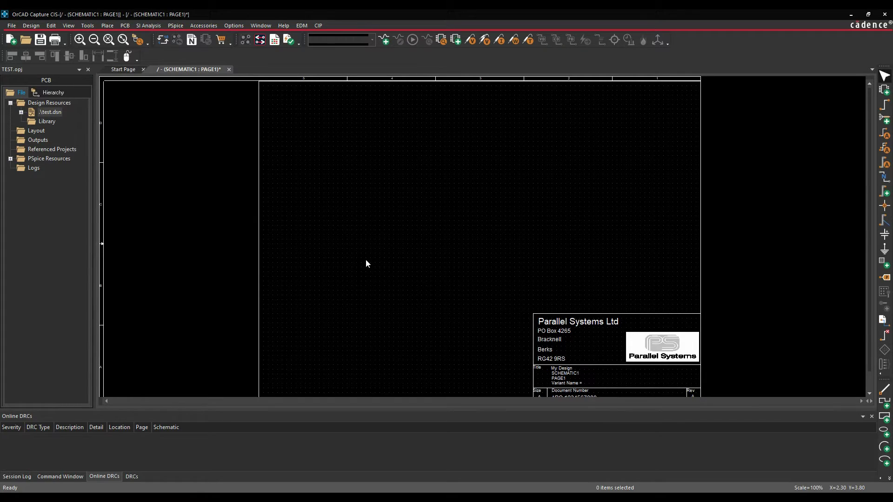
Step: Open ODBC Data Sources (64-bit) from Control Panel's Administrative Tools on the System DSN tab
{"action": "key", "text": "super"}
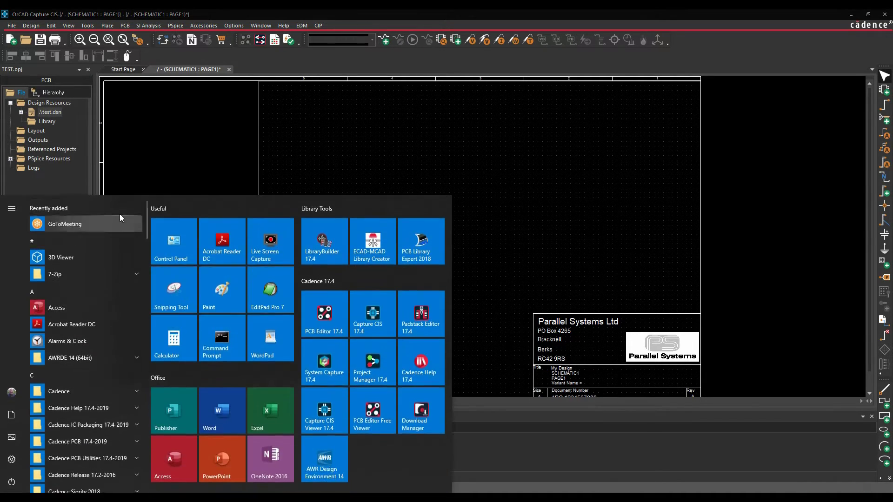
{"action": "left_click", "coordinate": [174, 238]}
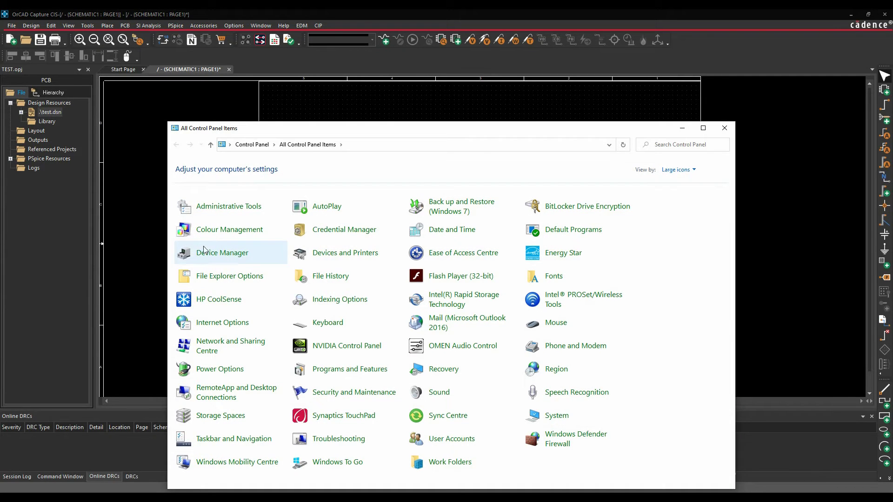
{"action": "left_click", "coordinate": [229, 207]}
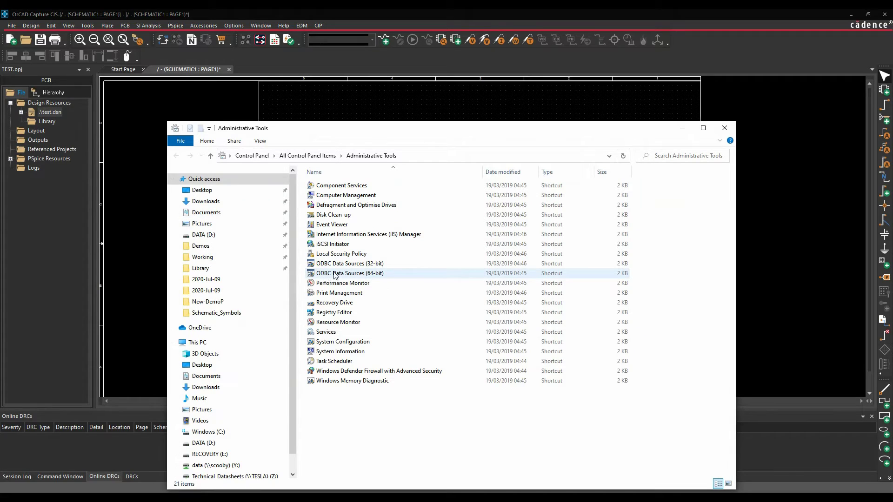
{"action": "left_click", "coordinate": [353, 274]}
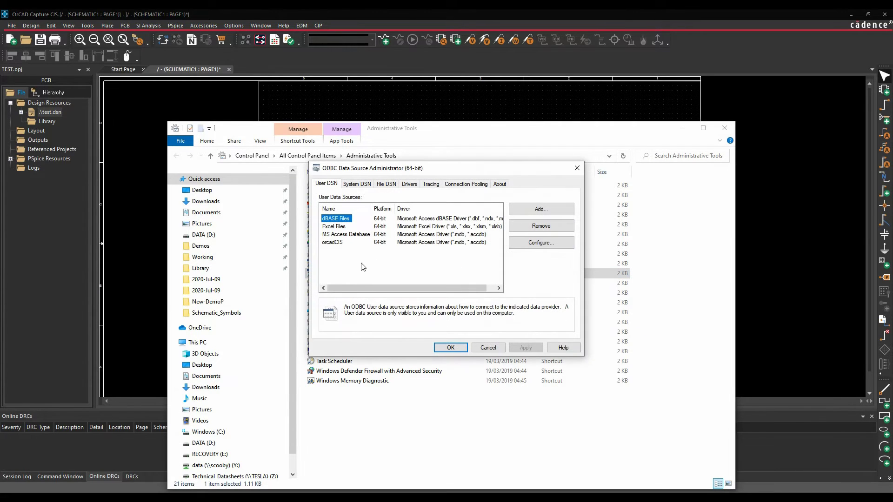
{"action": "left_click", "coordinate": [348, 187]}
{"action": "left_click_drag", "start_coordinate": [414, 168], "coordinate": [320, 160]}
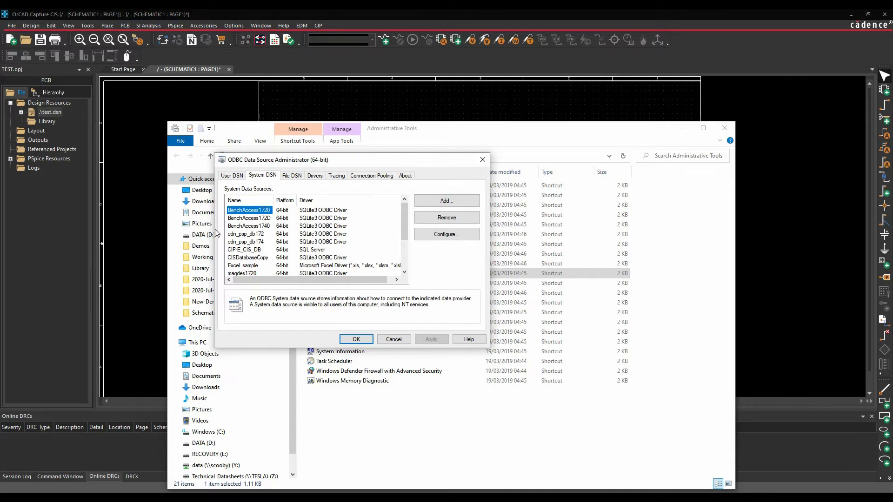
Step: Inspect the BenchAccess1740 and CIP-E_CIS_DB system DSNs, then cancel out of the administrator
{"action": "left_click", "coordinate": [252, 226]}
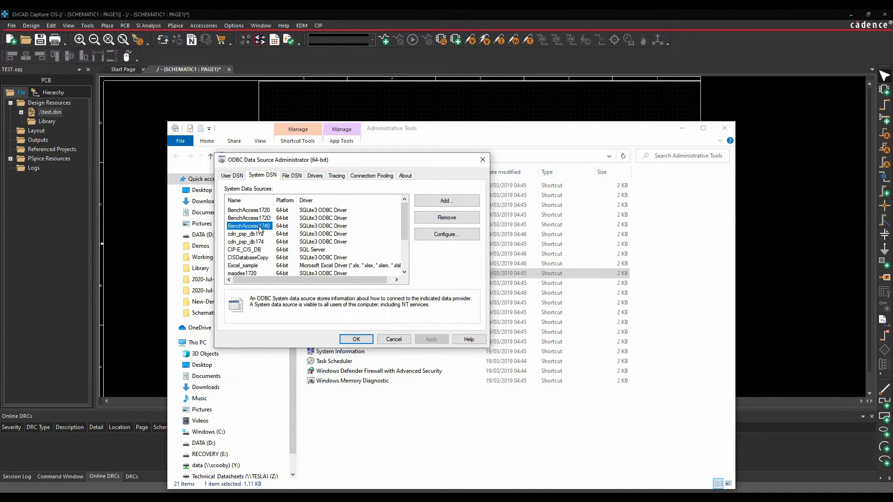
{"action": "left_click", "coordinate": [251, 252]}
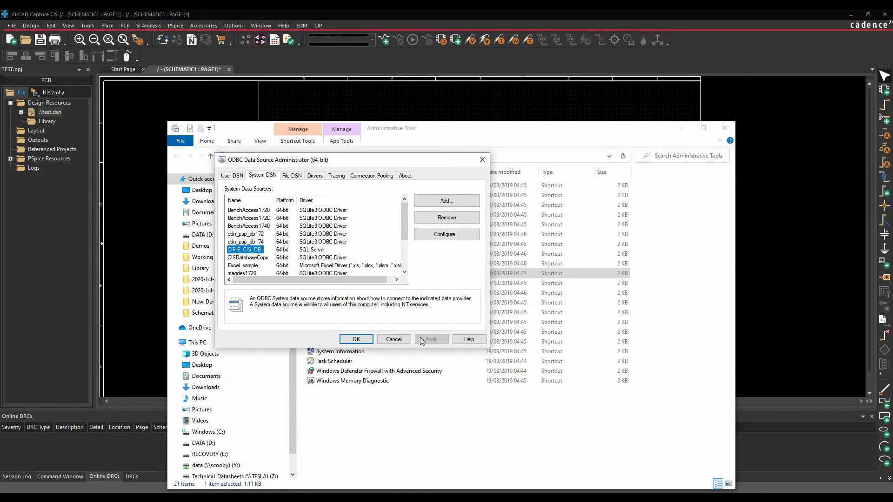
{"action": "left_click", "coordinate": [393, 339]}
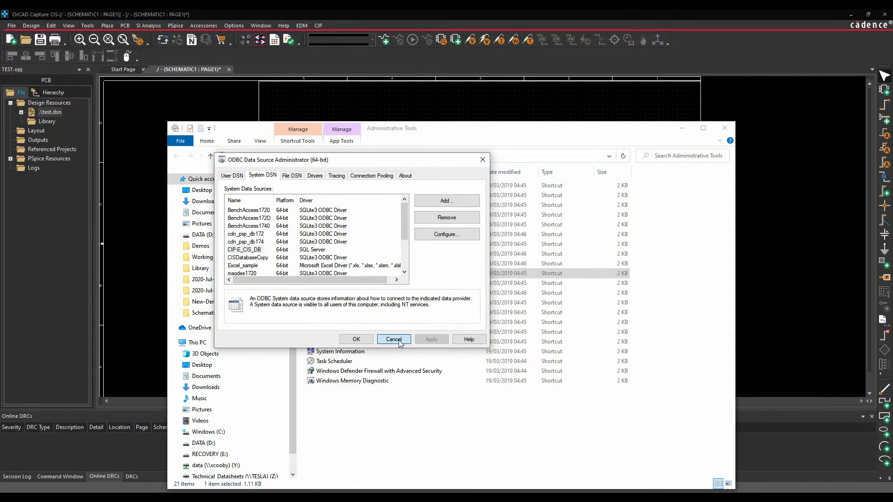
Step: Close Control Panel and open Place > Database Part in OrCAD Capture CIS
{"action": "key", "text": "alt+Up"}
{"action": "left_click", "coordinate": [725, 127]}
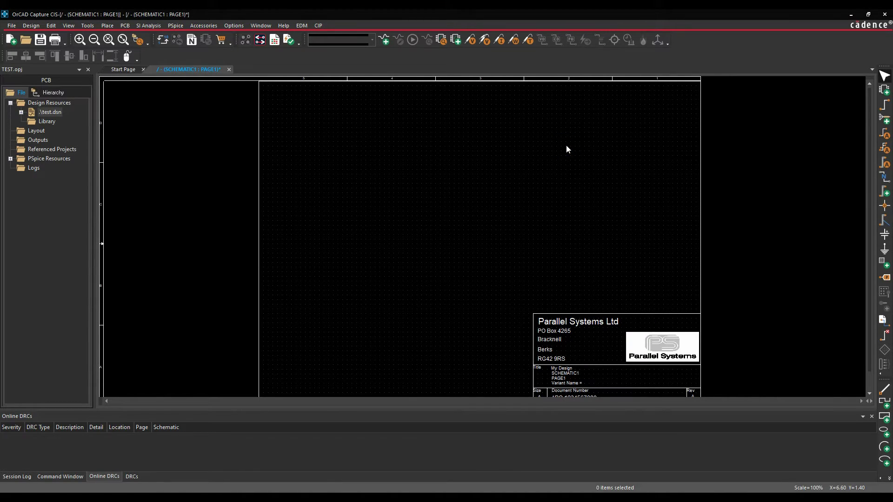
{"action": "left_click", "coordinate": [106, 26]}
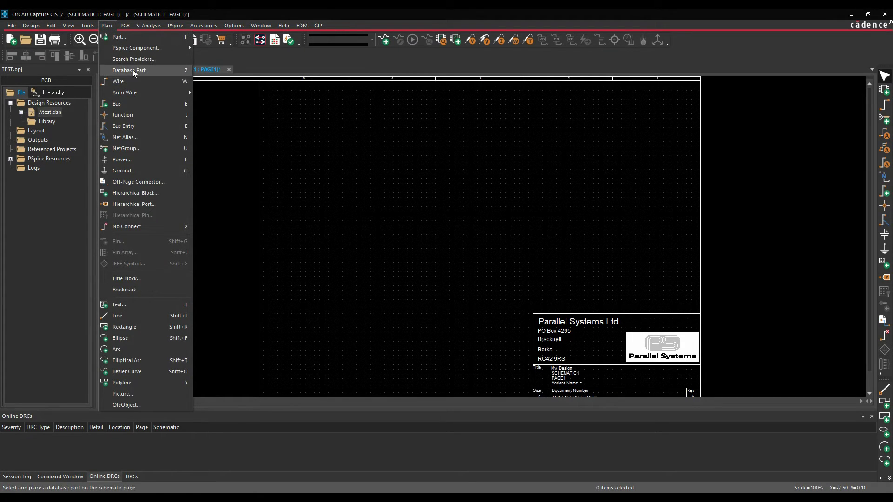
{"action": "left_click", "coordinate": [152, 69]}
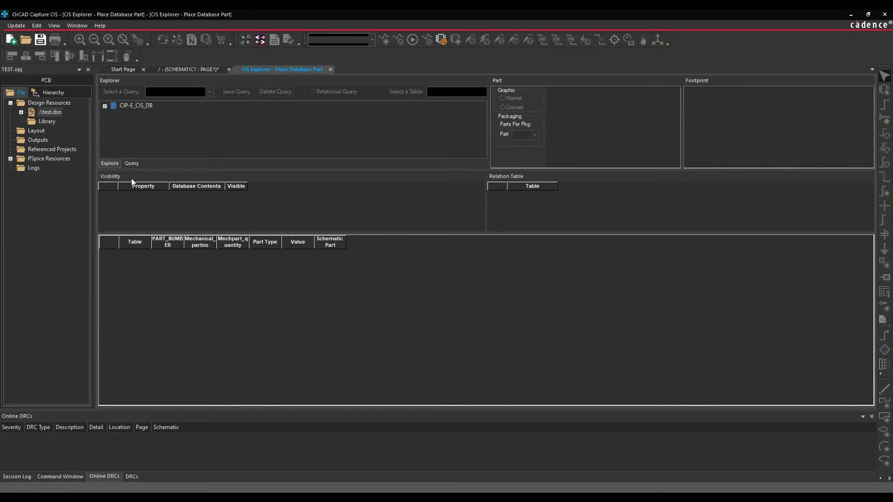
Step: Expand CIP-E_CIS_DB > Resistors > EMA > SMD > Thick Film and list the 0805 parts
{"action": "left_click", "coordinate": [105, 106]}
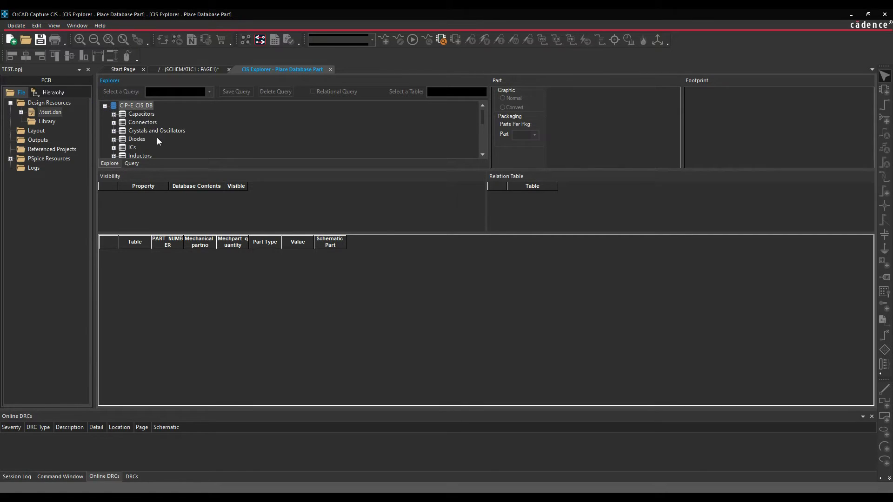
{"action": "scroll", "coordinate": [147, 137], "scroll_direction": "down", "scroll_amount": 2}
{"action": "left_click", "coordinate": [114, 131]}
{"action": "left_click", "coordinate": [123, 139]}
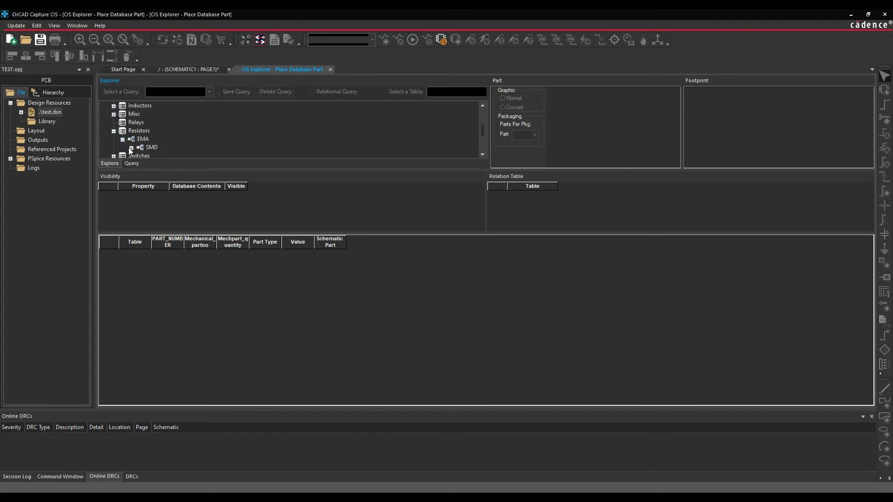
{"action": "left_click", "coordinate": [133, 148]}
{"action": "left_click", "coordinate": [139, 138]}
{"action": "left_click", "coordinate": [161, 140]}
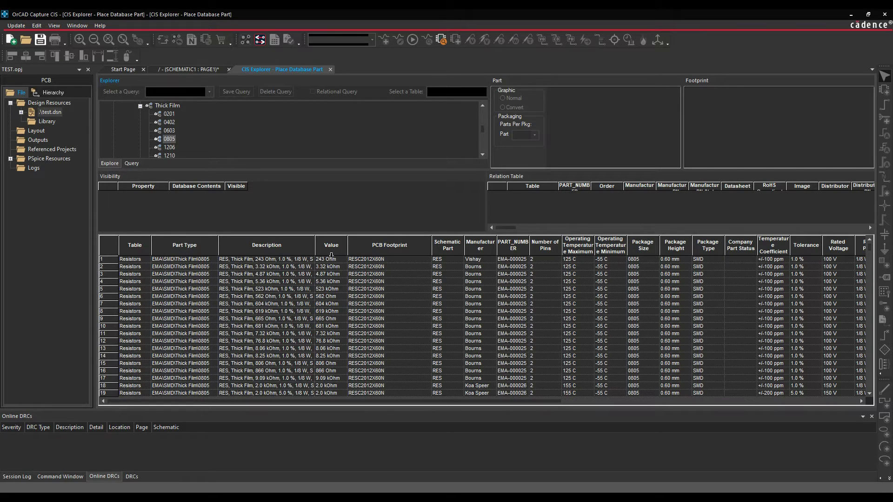
Step: Preview the 243 Ohm resistor and place three copies, R1–R3, on the page
{"action": "left_click", "coordinate": [296, 260]}
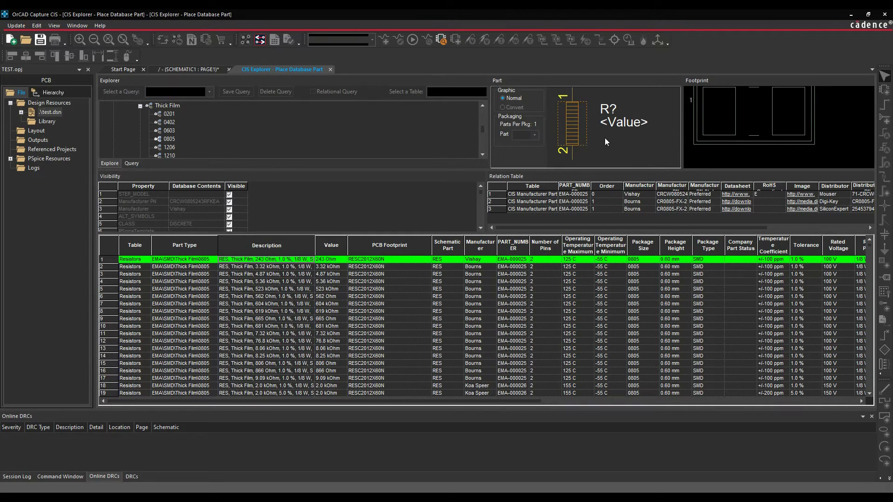
{"action": "mouse_move", "coordinate": [763, 143]}
{"action": "double_click", "coordinate": [316, 259]}
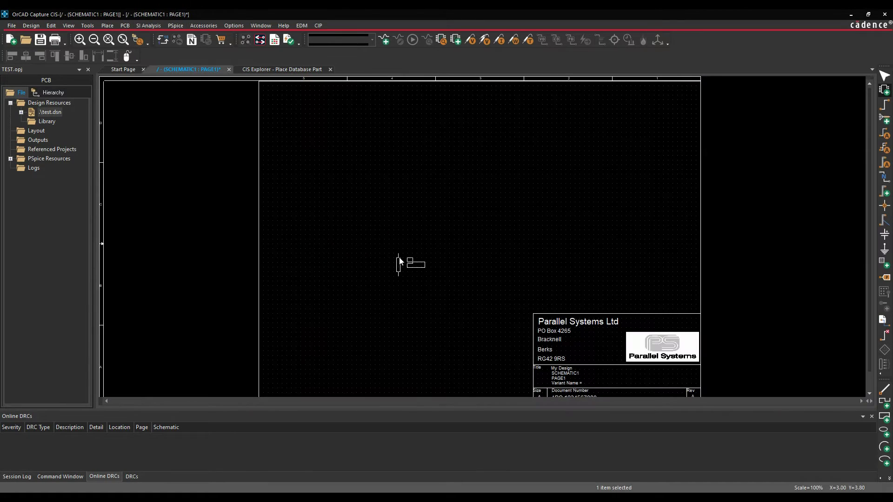
{"action": "left_click", "coordinate": [360, 145]}
{"action": "left_click", "coordinate": [425, 145]}
{"action": "right_click", "coordinate": [481, 163]}
{"action": "key", "text": "Escape"}
{"action": "left_click", "coordinate": [503, 230]}
Step: Review the three resistors' properties via Edit Properties, then close the Property Editor
{"action": "left_click_drag", "start_coordinate": [347, 187], "coordinate": [518, 129]}
{"action": "right_click", "coordinate": [423, 151]}
{"action": "left_click", "coordinate": [460, 72]}
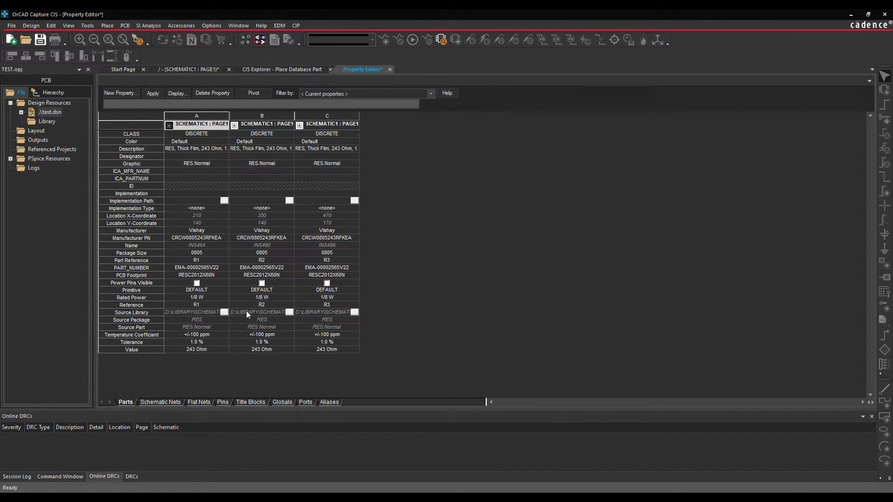
{"action": "left_click", "coordinate": [389, 69]}
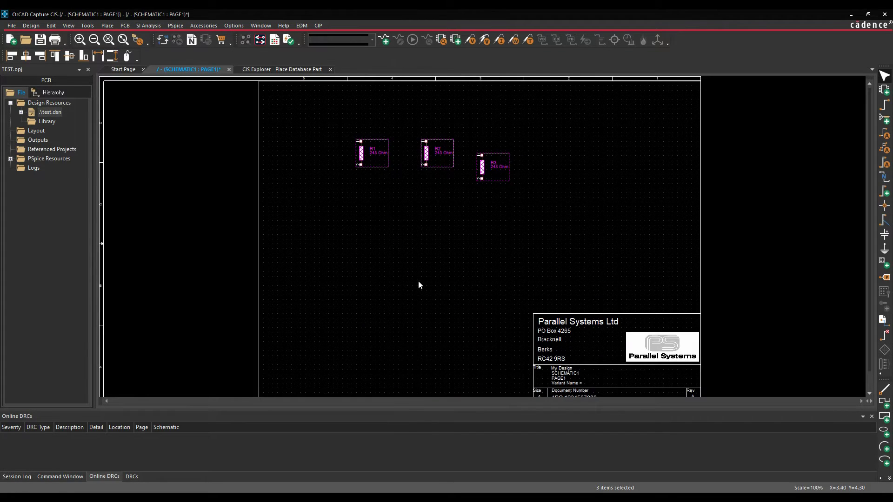
{"action": "left_click", "coordinate": [419, 285]}
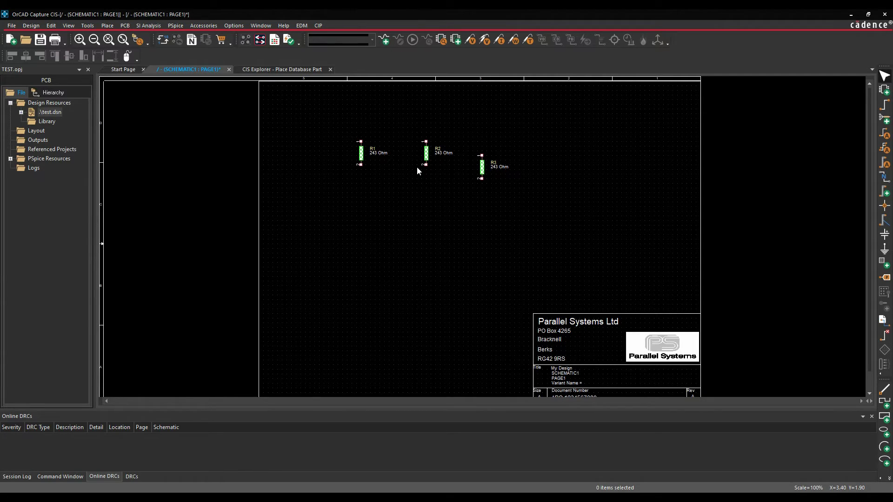
Step: Close the CIS Explorer and close test.dsn, discarding unsaved changes
{"action": "left_click", "coordinate": [332, 68]}
{"action": "left_click", "coordinate": [52, 113]}
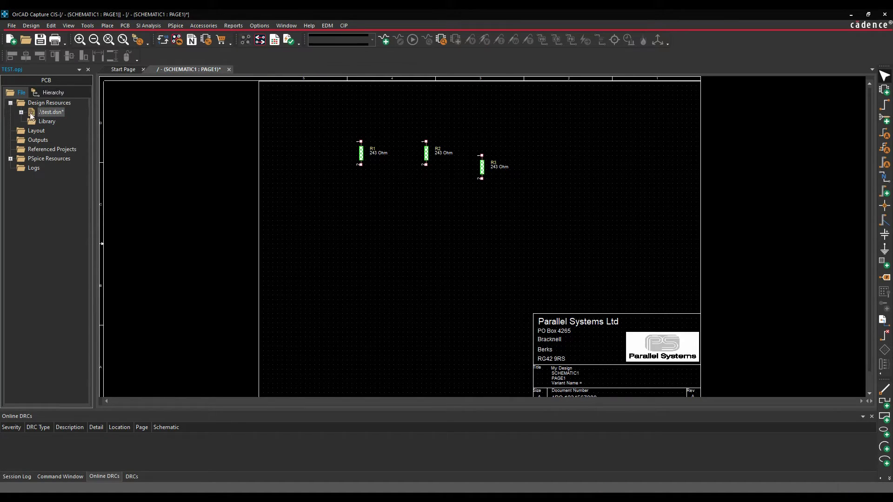
{"action": "left_click", "coordinate": [11, 25]}
{"action": "left_click", "coordinate": [24, 64]}
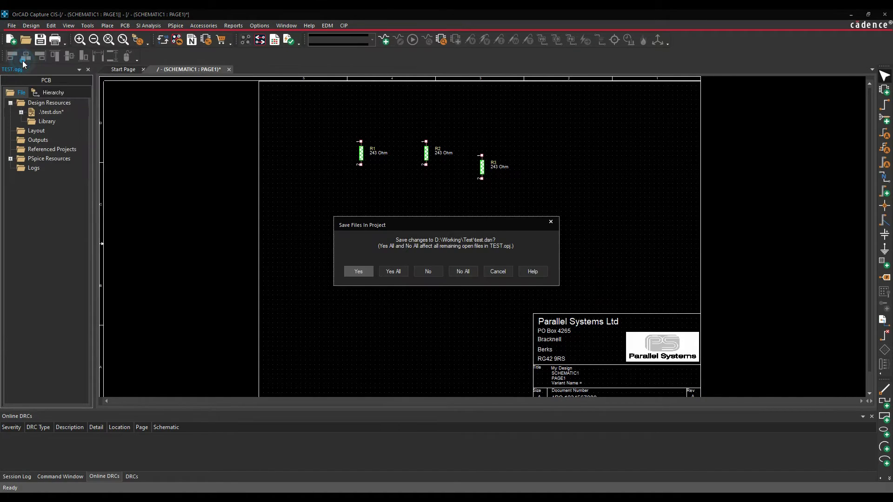
{"action": "left_click", "coordinate": [440, 268]}
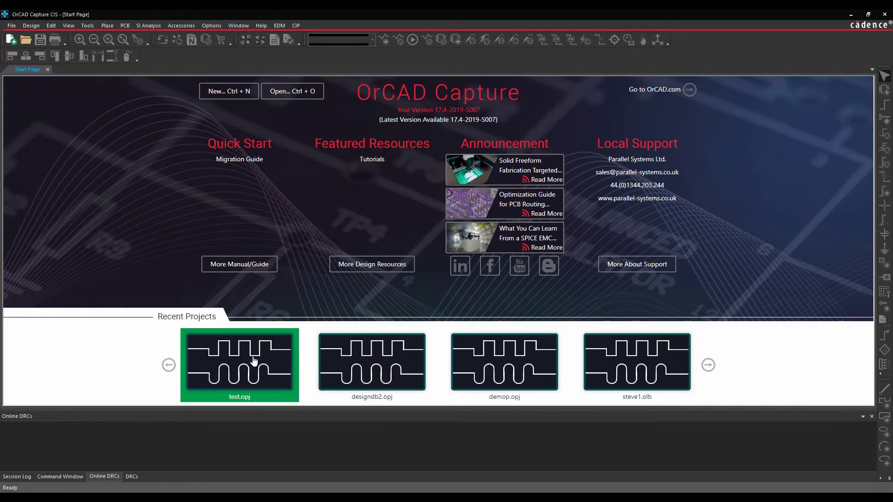
Step: Open demop.opj from Recent Projects and select demop.dsn in the project tree
{"action": "left_click", "coordinate": [530, 370]}
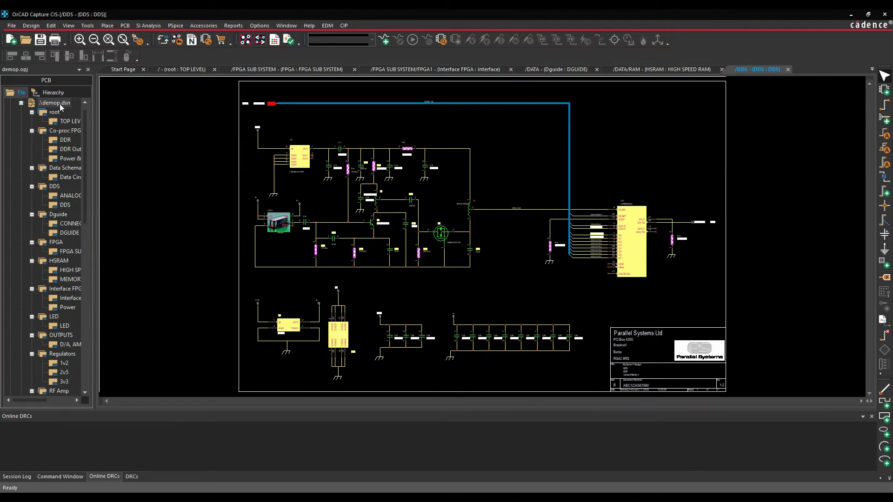
{"action": "left_click", "coordinate": [61, 106]}
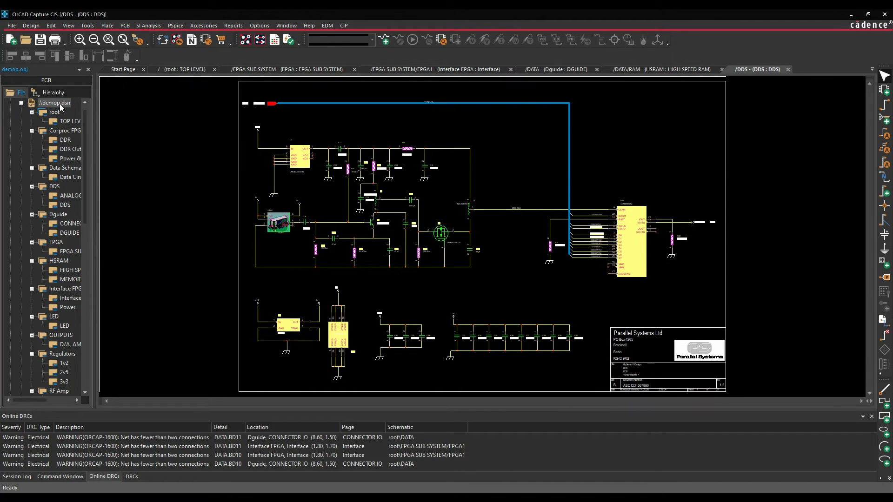
{"action": "left_click", "coordinate": [95, 26]}
{"action": "left_click", "coordinate": [89, 26]}
{"action": "left_click", "coordinate": [89, 26]}
{"action": "left_click", "coordinate": [113, 133]}
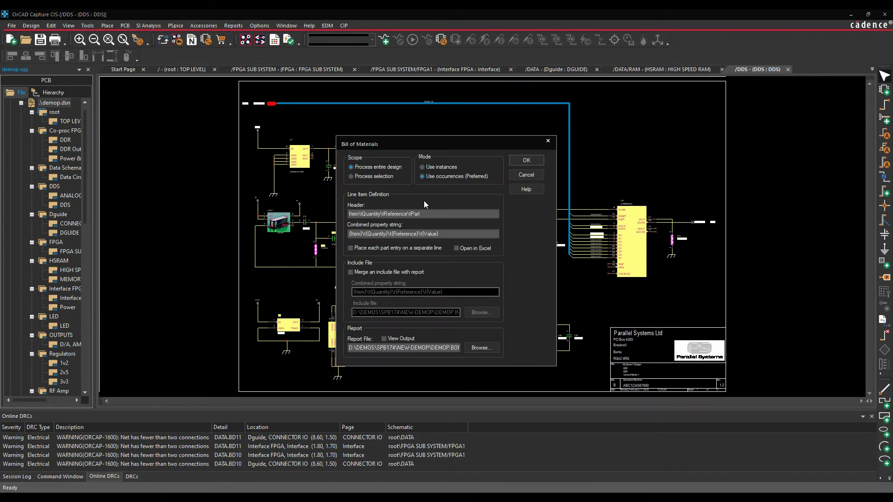
{"action": "left_click", "coordinate": [431, 214]}
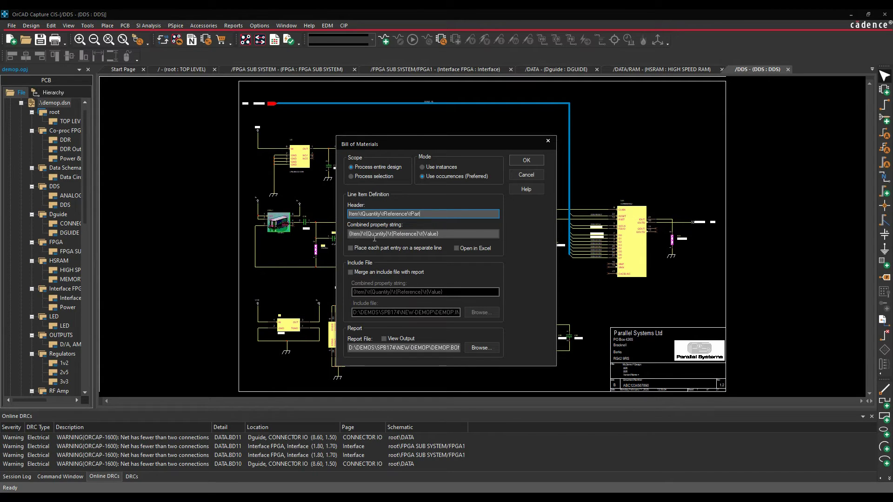
{"action": "left_click", "coordinate": [446, 232]}
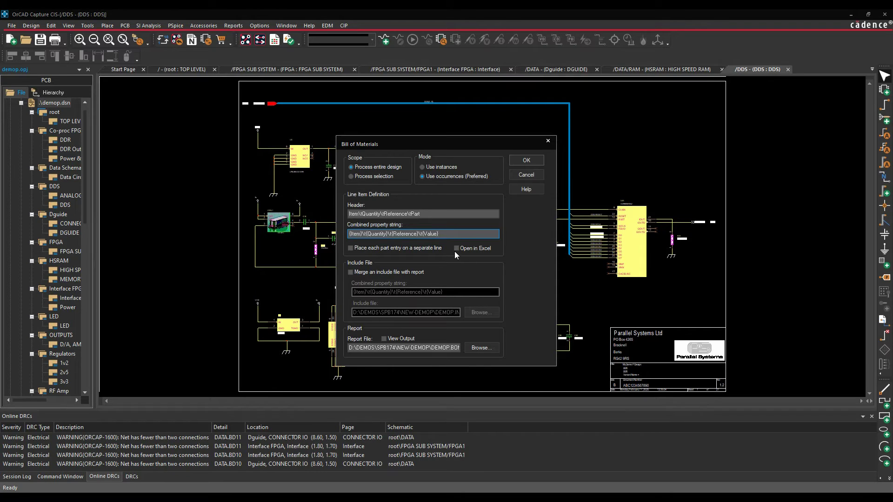
{"action": "left_click", "coordinate": [519, 176]}
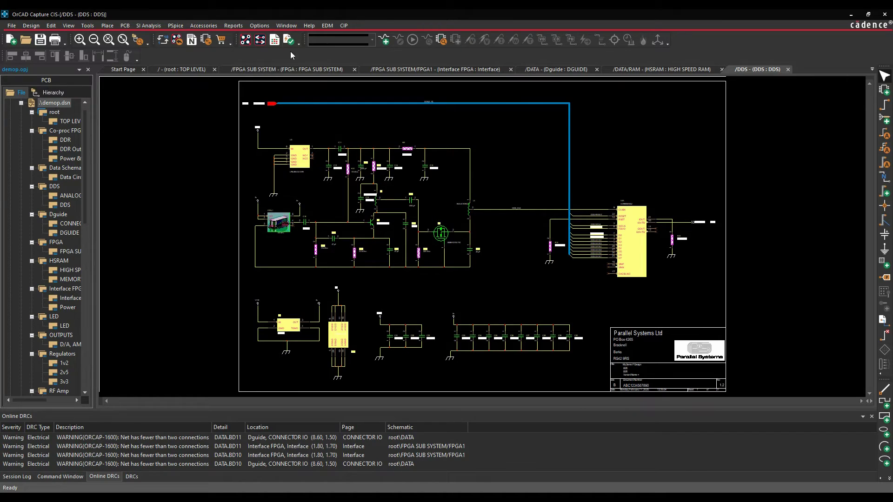
{"action": "left_click", "coordinate": [233, 26]}
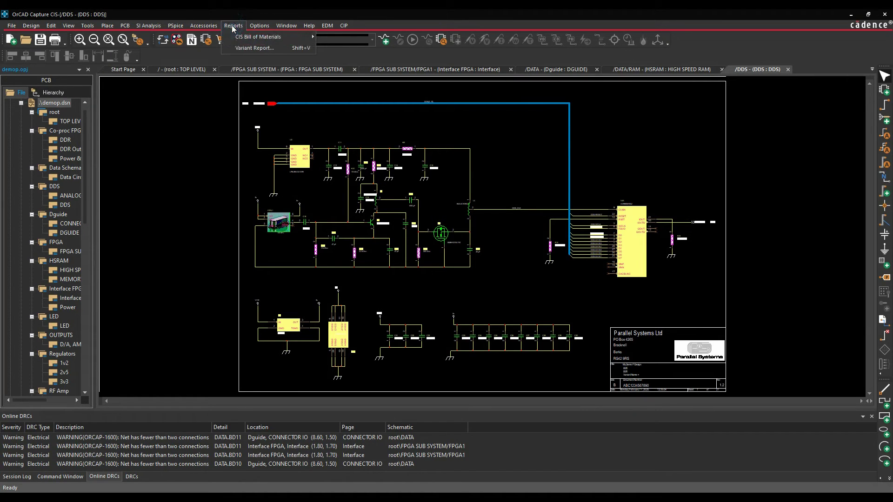
{"action": "mouse_move", "coordinate": [234, 37]}
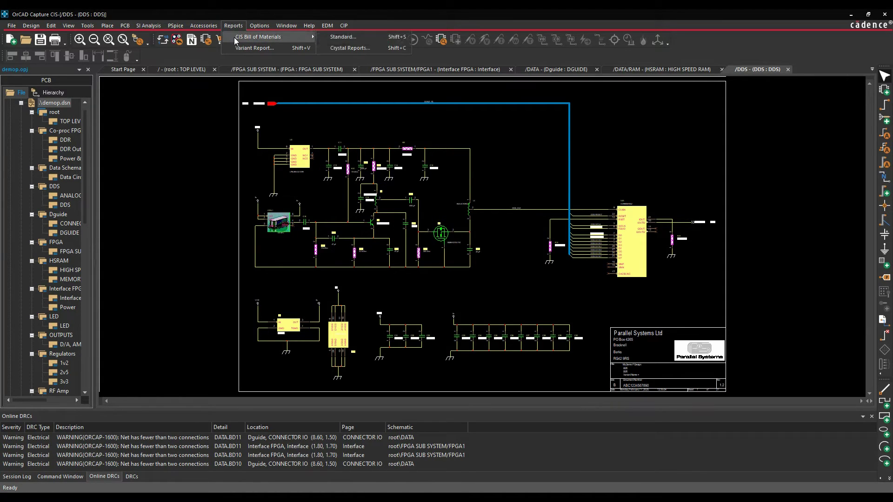
{"action": "left_click", "coordinate": [359, 37]}
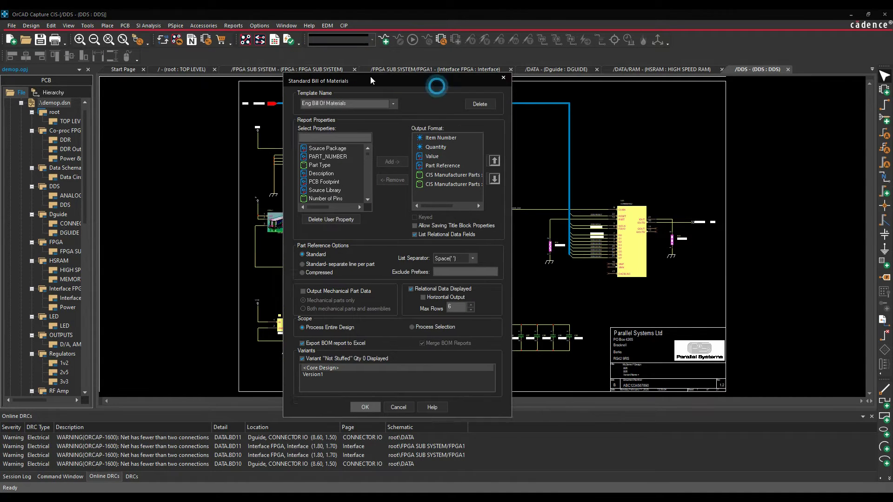
{"action": "left_click_drag", "start_coordinate": [353, 77], "coordinate": [340, 74]}
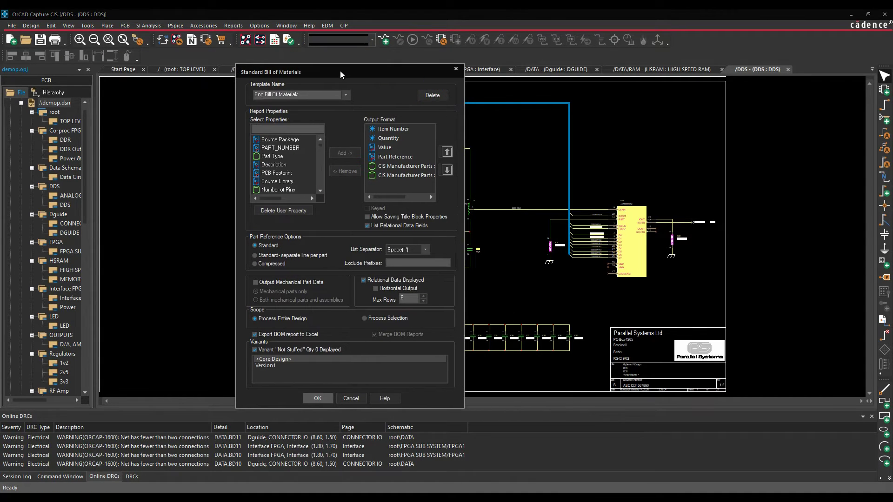
{"action": "left_click", "coordinate": [346, 95]}
{"action": "left_click", "coordinate": [345, 95]}
{"action": "left_click", "coordinate": [345, 95]}
{"action": "left_click", "coordinate": [296, 115]}
{"action": "left_click", "coordinate": [345, 95]}
{"action": "left_click", "coordinate": [300, 120]}
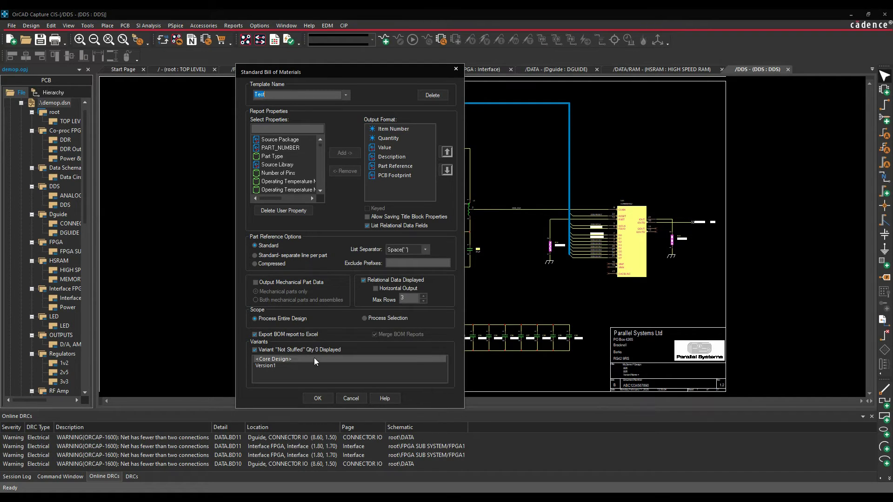
Step: Cancel the bill of materials report and open Part Manager for demop.dsn
{"action": "left_click", "coordinate": [364, 397]}
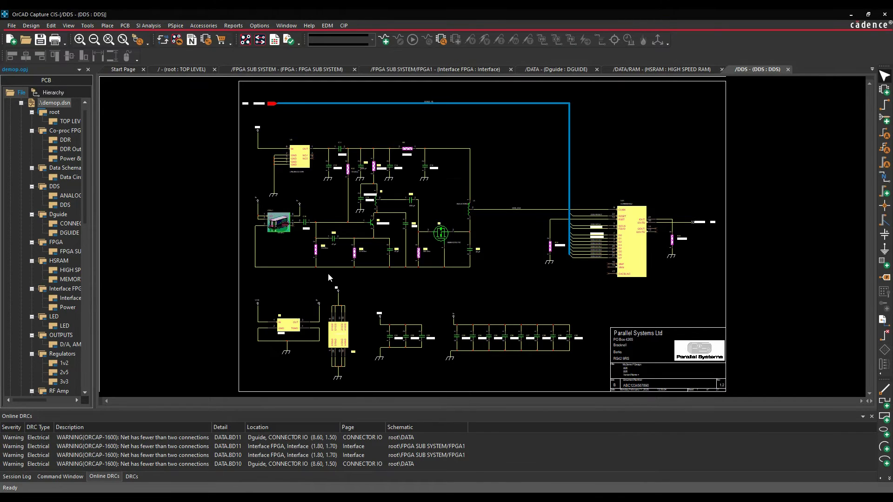
{"action": "left_click", "coordinate": [171, 254]}
{"action": "left_click", "coordinate": [59, 105]}
{"action": "left_click", "coordinate": [90, 26]}
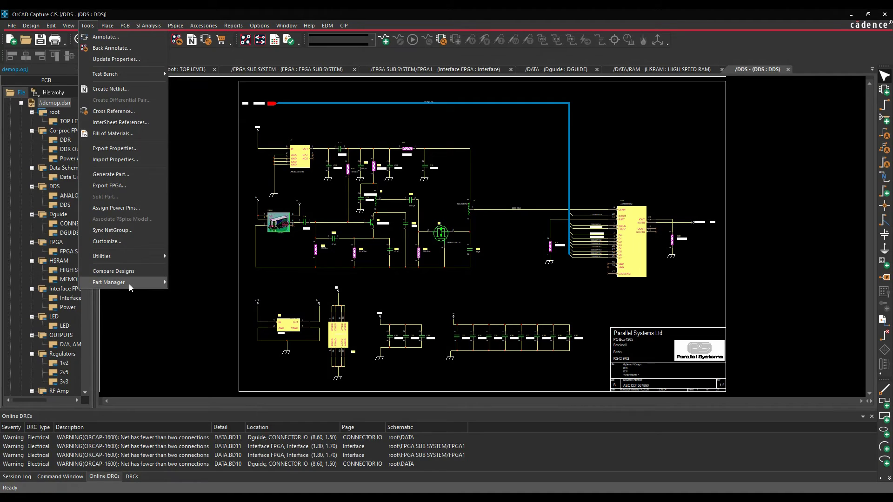
{"action": "mouse_move", "coordinate": [129, 283]}
{"action": "left_click", "coordinate": [187, 282]}
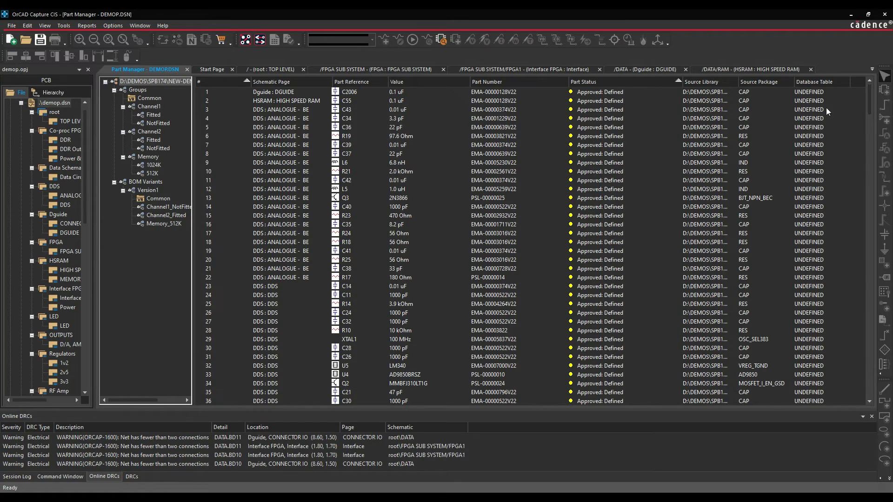
Step: Run Update All Part Status, accepting the warning and choosing Yes All for every part
{"action": "left_click_drag", "start_coordinate": [870, 100], "coordinate": [784, 106]}
{"action": "left_click", "coordinate": [63, 26]}
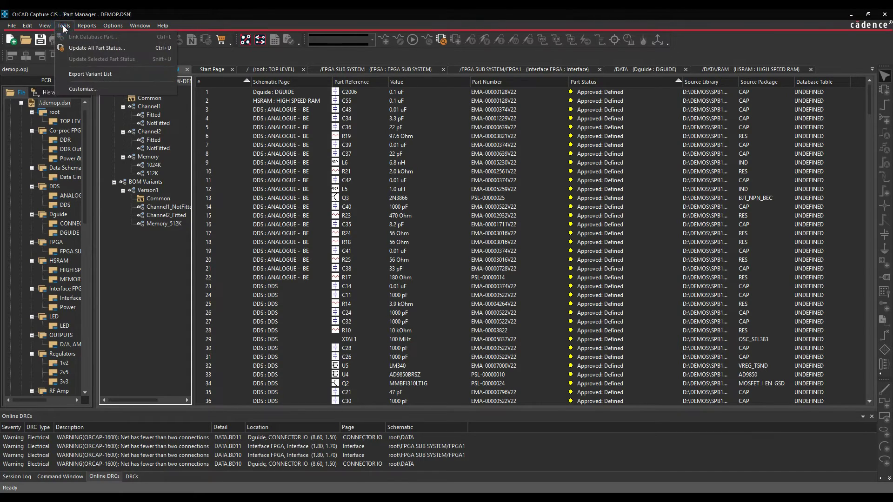
{"action": "left_click", "coordinate": [109, 49]}
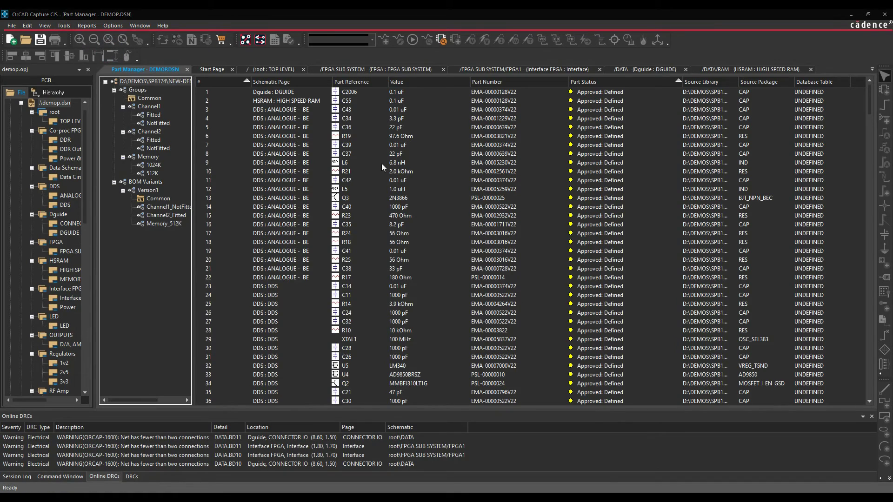
{"action": "left_click", "coordinate": [430, 273]}
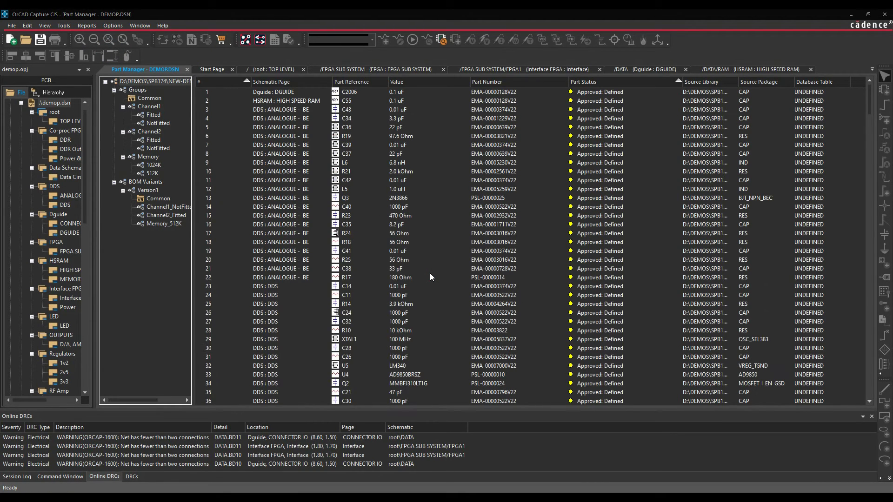
{"action": "left_click", "coordinate": [386, 283]}
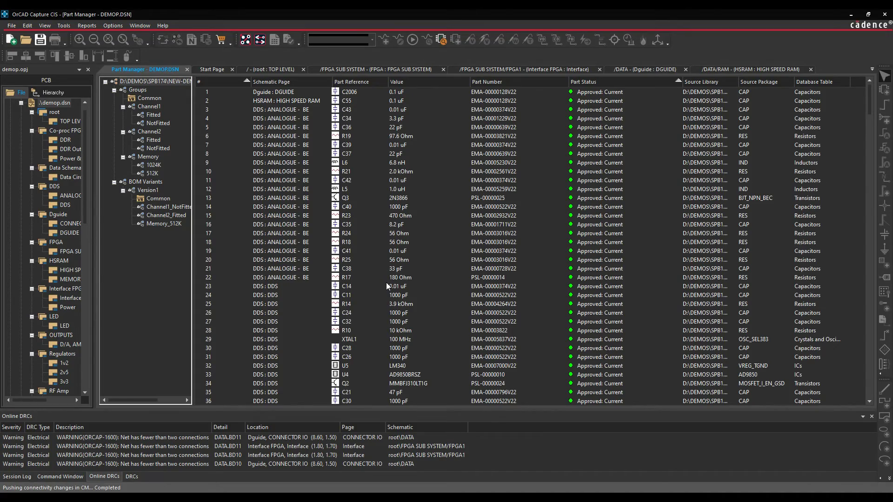
{"action": "mouse_move", "coordinate": [870, 93]}
{"action": "left_mouse_down"}
{"action": "mouse_move", "coordinate": [865, 305]}
{"action": "mouse_move", "coordinate": [879, 395]}
{"action": "mouse_move", "coordinate": [881, 93]}
{"action": "left_mouse_up"}
Step: Sort the Part Manager list by the Value column
{"action": "left_click", "coordinate": [414, 83]}
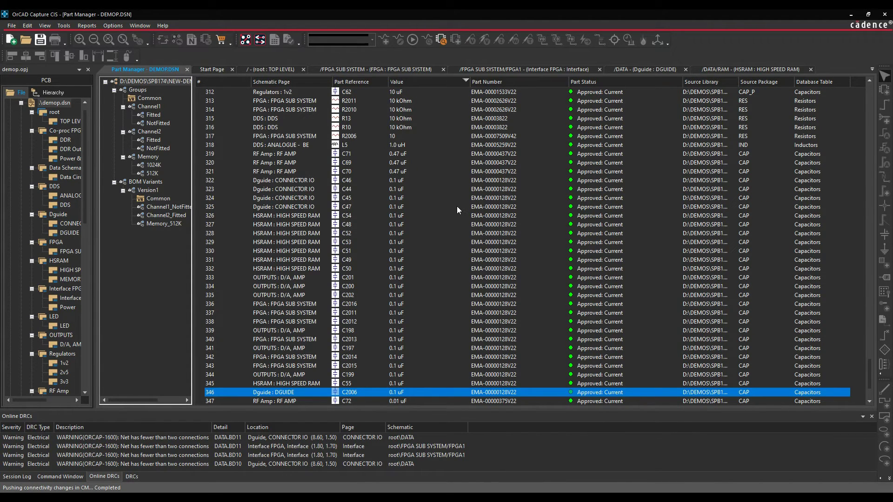
{"action": "scroll", "coordinate": [456, 205], "scroll_direction": "down", "scroll_amount": 3}
{"action": "scroll", "coordinate": [429, 258], "scroll_direction": "up", "scroll_amount": 20}
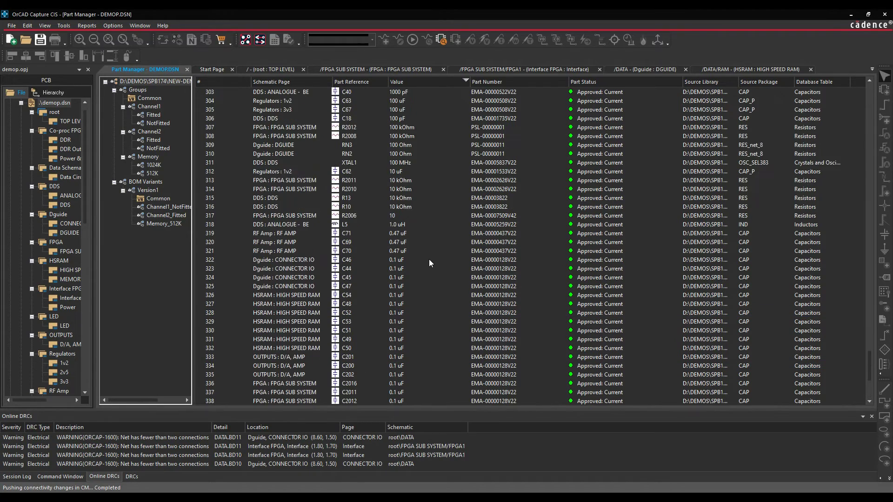
{"action": "scroll", "coordinate": [429, 263], "scroll_direction": "up", "scroll_amount": 4}
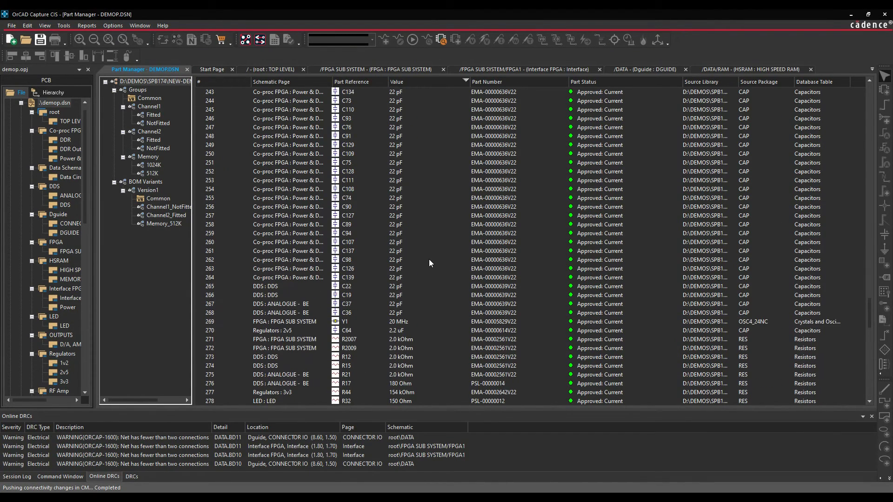
{"action": "scroll", "coordinate": [428, 263], "scroll_direction": "up", "scroll_amount": 20}
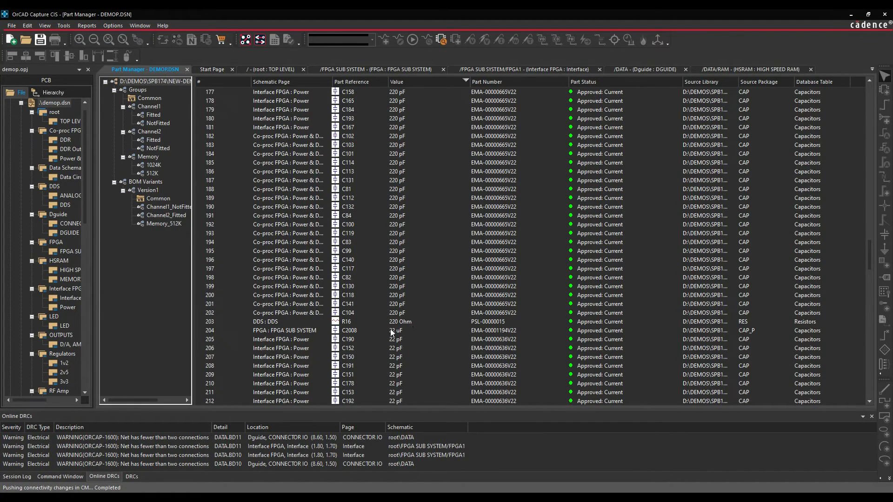
{"action": "scroll", "coordinate": [409, 319], "scroll_direction": "up", "scroll_amount": 13}
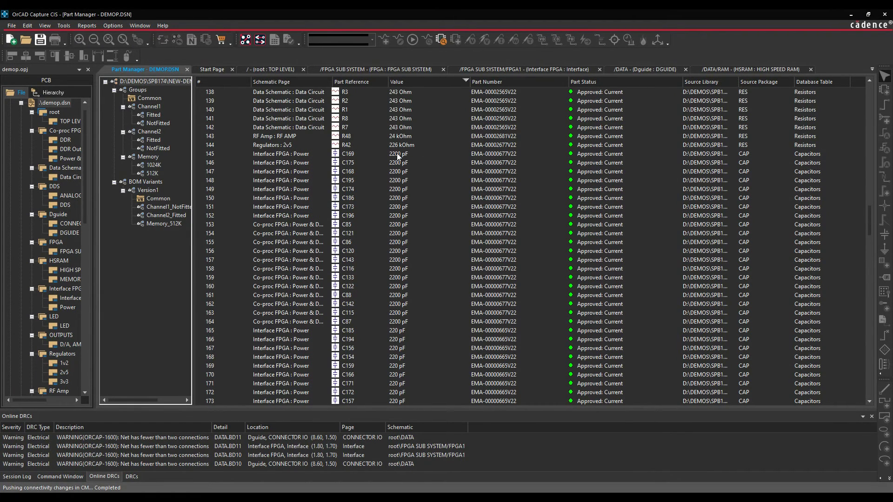
Step: Select the 243 Ohm resistor rows from R6 through R7
{"action": "left_click", "coordinate": [397, 153]}
{"action": "scroll", "coordinate": [442, 167], "scroll_direction": "up", "scroll_amount": 3}
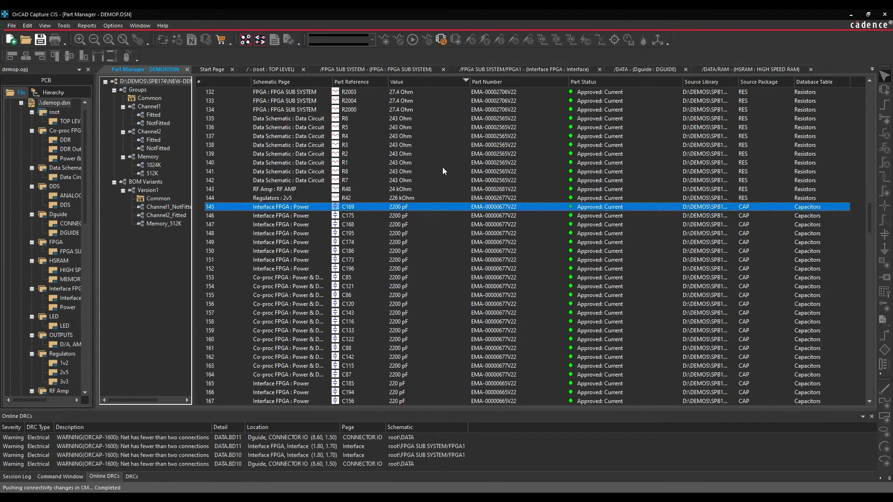
{"action": "scroll", "coordinate": [443, 171], "scroll_direction": "up", "scroll_amount": 1}
{"action": "left_click", "coordinate": [398, 172]}
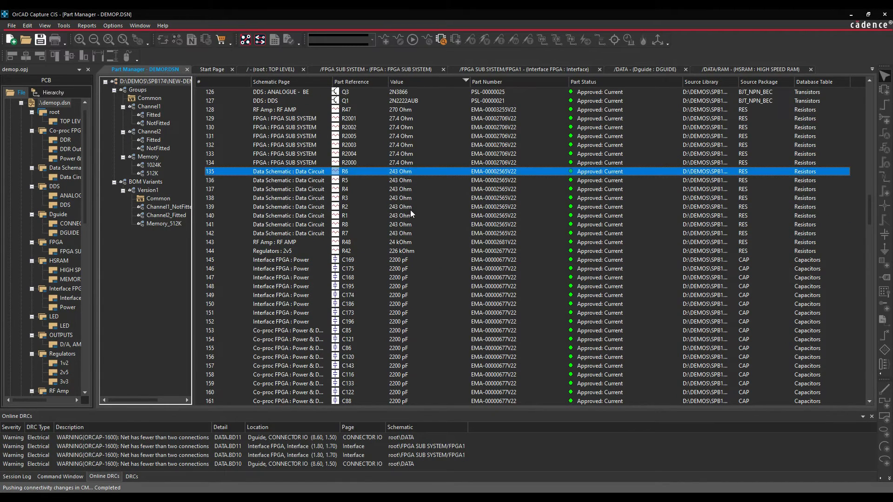
{"action": "left_click", "coordinate": [401, 234], "text": "shift"}
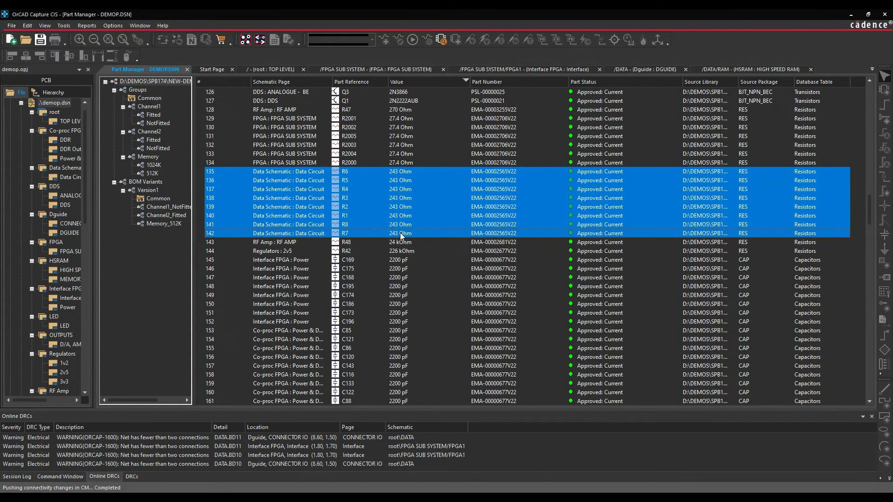
Step: Start Link Database Part for the selected 243 Ohm resistors, accepting the warning
{"action": "right_click", "coordinate": [401, 235]}
{"action": "left_click", "coordinate": [456, 239]}
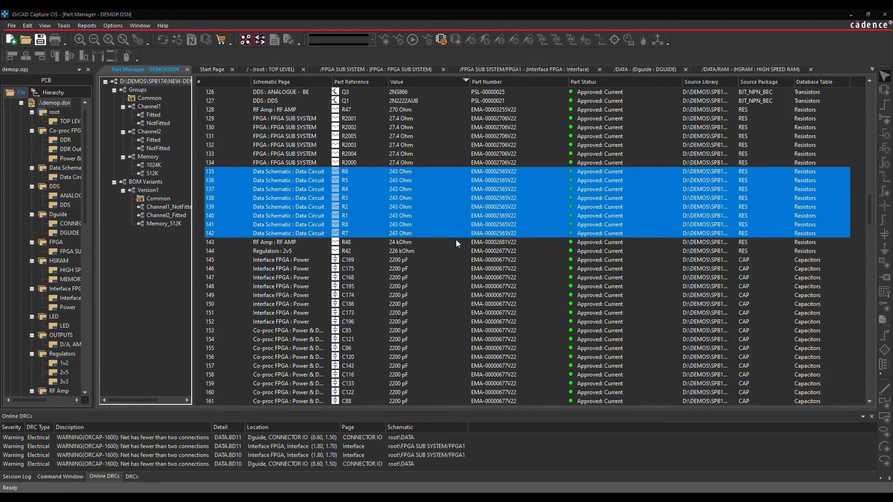
{"action": "left_click", "coordinate": [435, 270]}
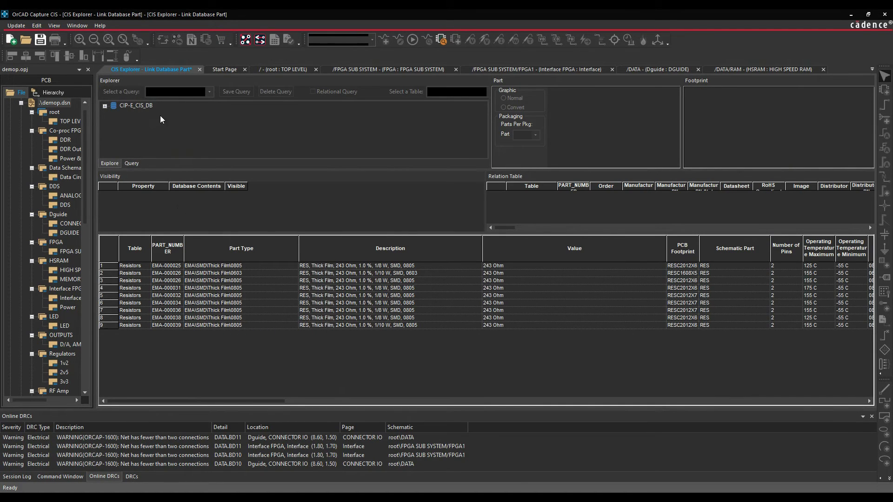
Step: Query the database for Value 562 and link part EMA-000025 to the resistors
{"action": "left_click", "coordinate": [131, 163]}
{"action": "left_click", "coordinate": [204, 113]}
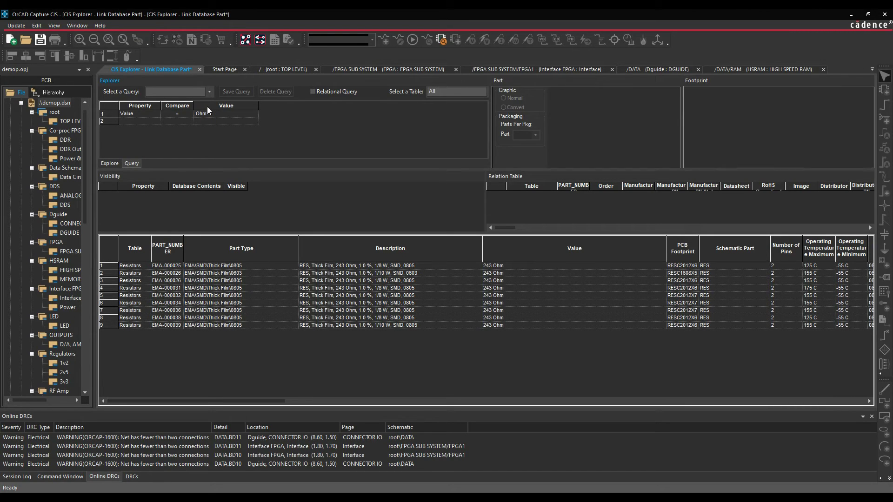
{"action": "type", "text": "562"}
{"action": "key", "text": "Return"}
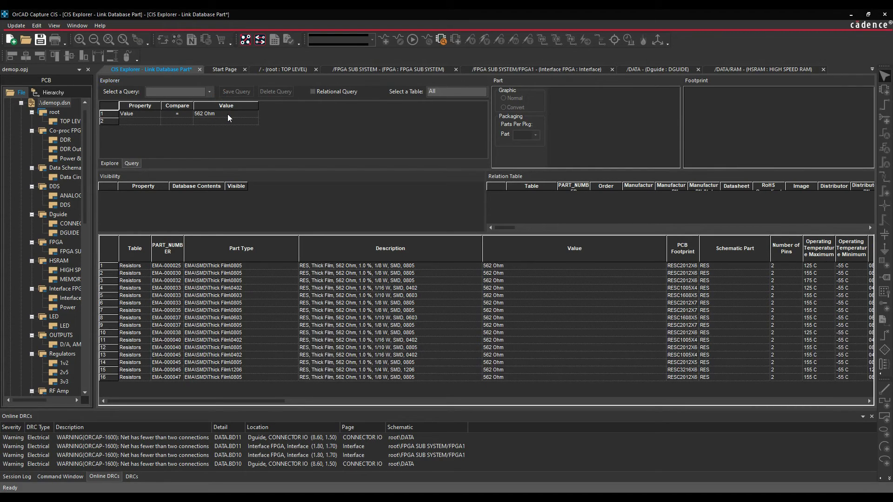
{"action": "left_click", "coordinate": [370, 266]}
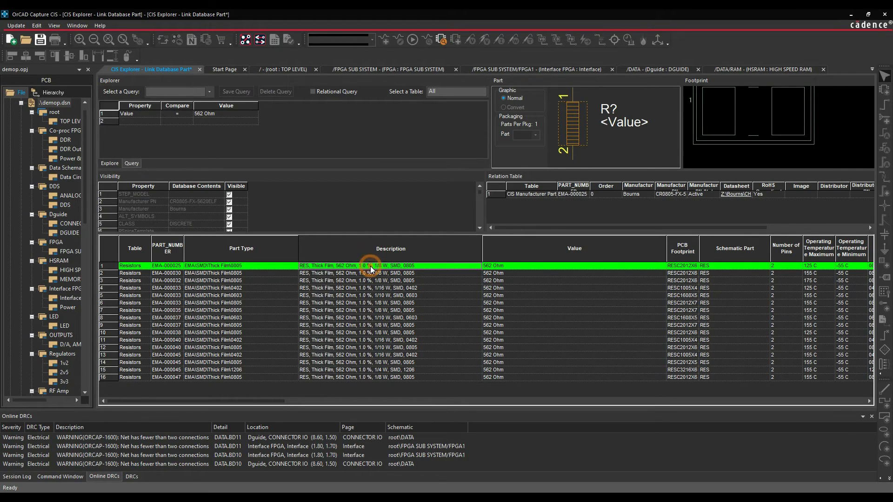
{"action": "right_click", "coordinate": [414, 266]}
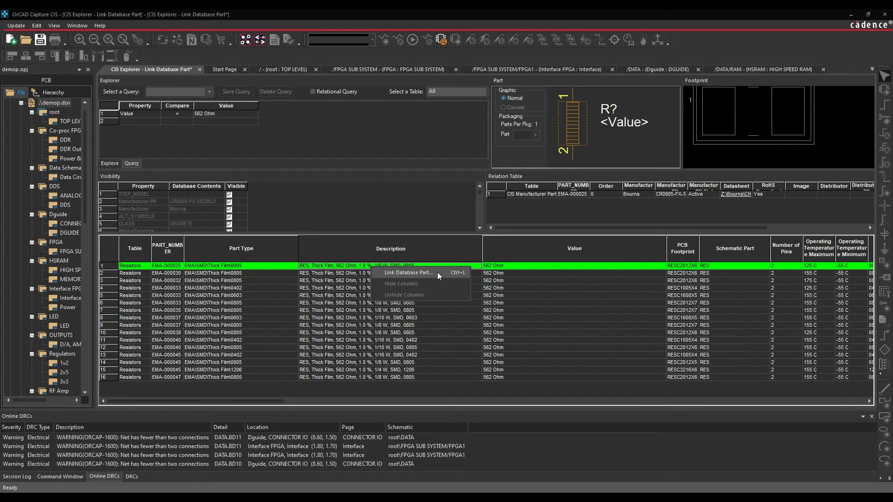
{"action": "left_click", "coordinate": [437, 273]}
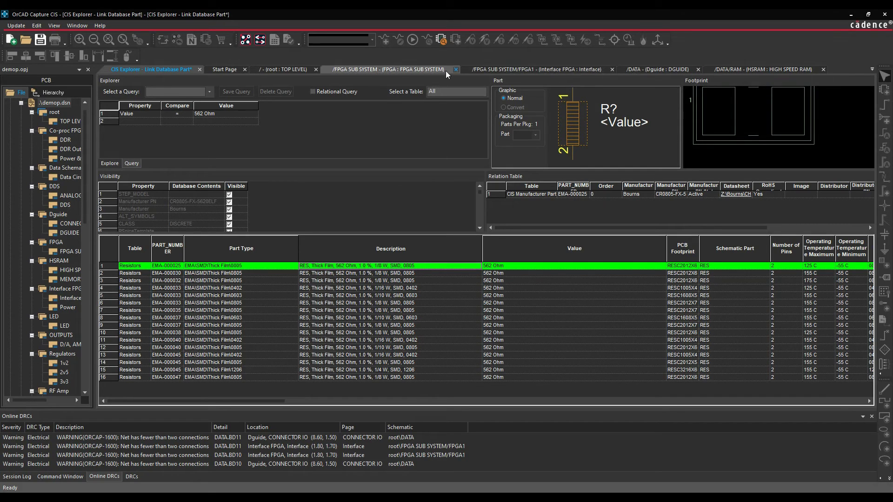
{"action": "left_click", "coordinate": [266, 70]}
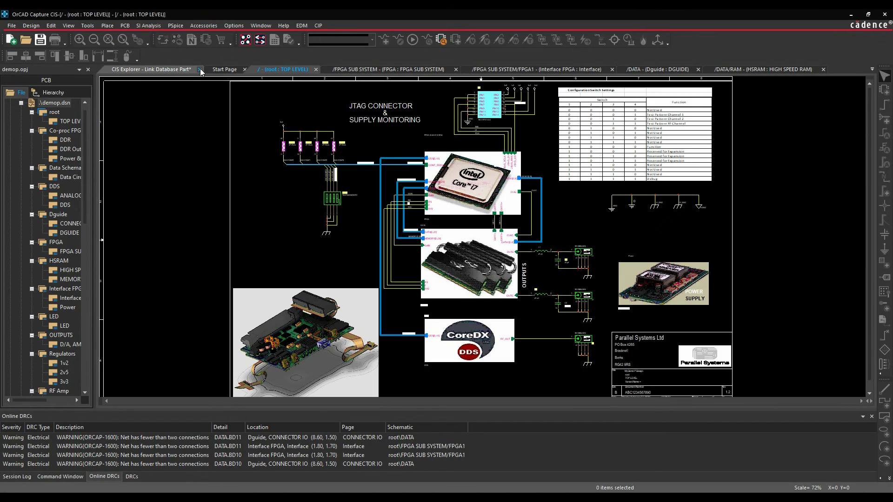
Step: Close the CIS Explorer and DDS page, then reopen Part Manager for the design
{"action": "left_click", "coordinate": [200, 70]}
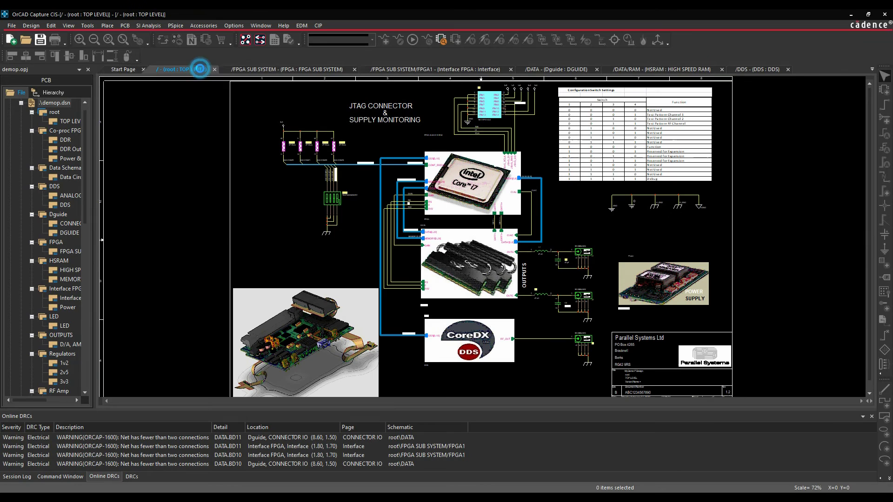
{"action": "left_click", "coordinate": [788, 70]}
{"action": "double_click", "coordinate": [56, 104]}
{"action": "right_click", "coordinate": [56, 104]}
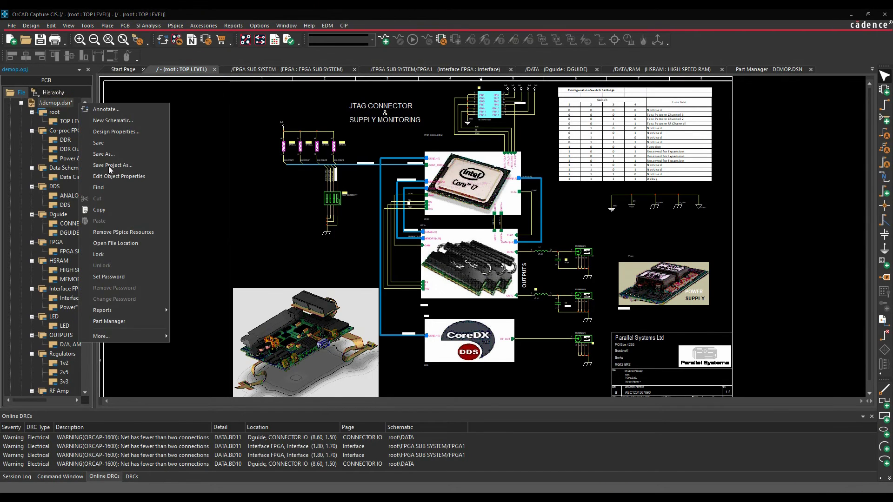
{"action": "left_click", "coordinate": [108, 328]}
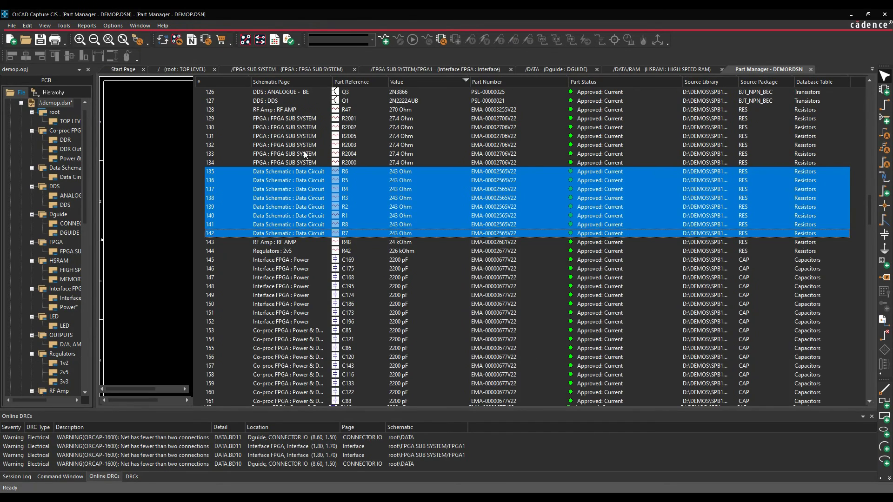
Step: Widen the groups tree pane and list the parts in the Common group
{"action": "scroll", "coordinate": [322, 119], "scroll_direction": "up", "scroll_amount": 6}
{"action": "left_click", "coordinate": [363, 197]}
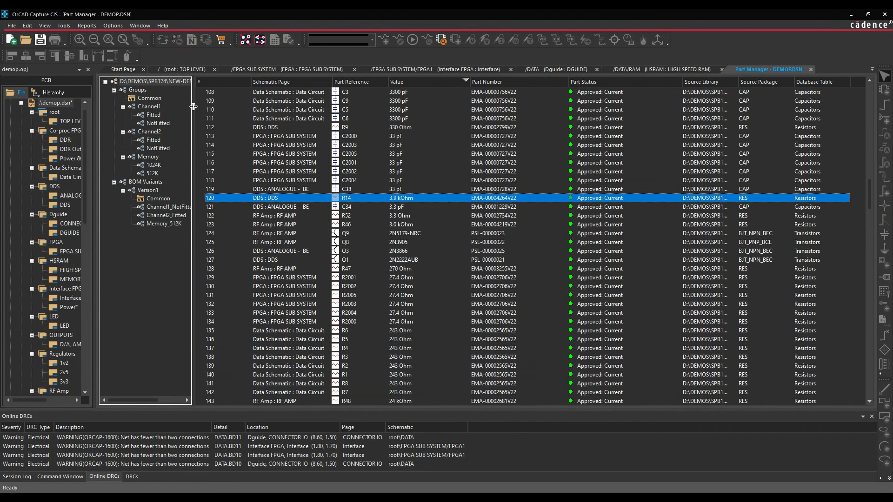
{"action": "left_click_drag", "start_coordinate": [193, 108], "coordinate": [215, 108]}
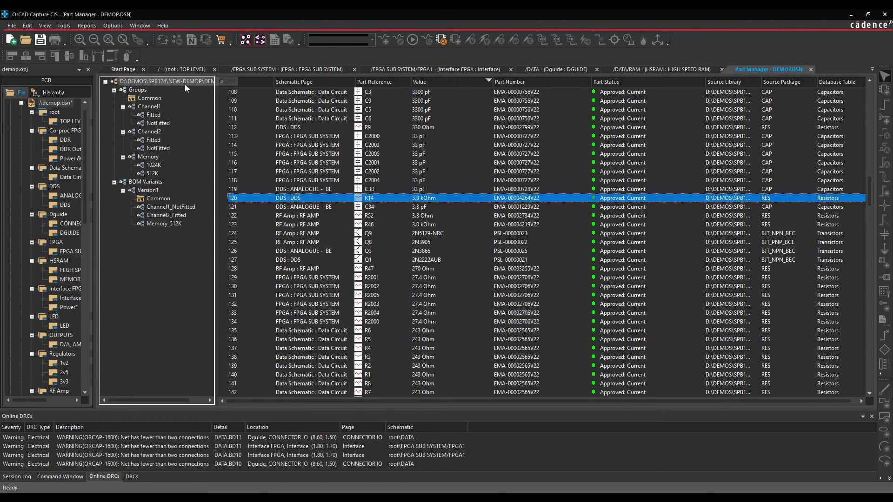
{"action": "left_click", "coordinate": [151, 98]}
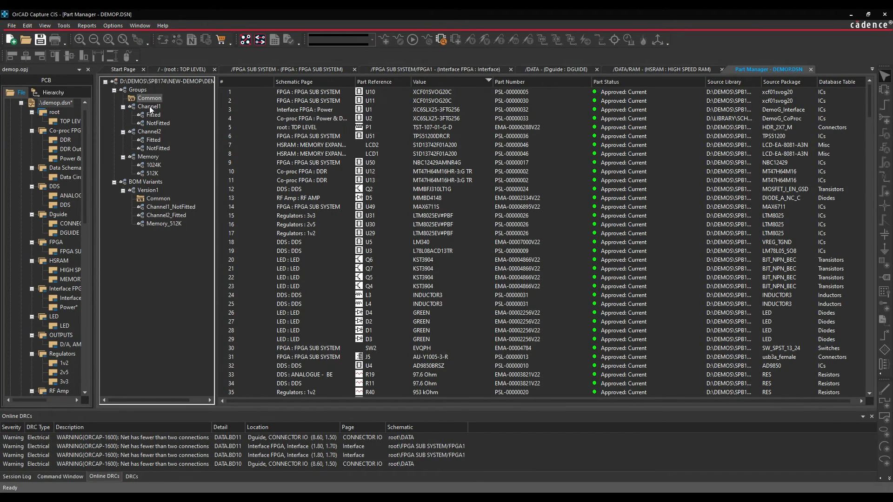
Step: View the parts of the Channel1 and Channel2 Fitted/NotFitted groups, then Memory 512K
{"action": "left_click", "coordinate": [149, 107]}
{"action": "left_click", "coordinate": [153, 115]}
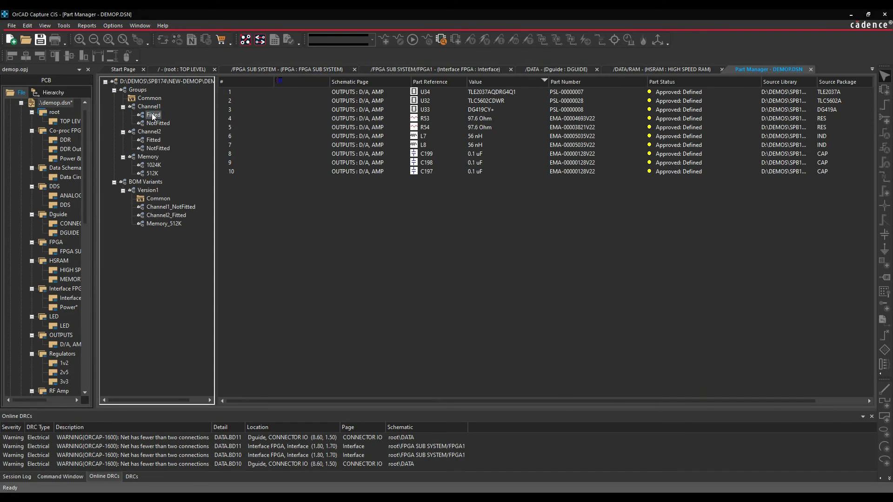
{"action": "left_click", "coordinate": [157, 123]}
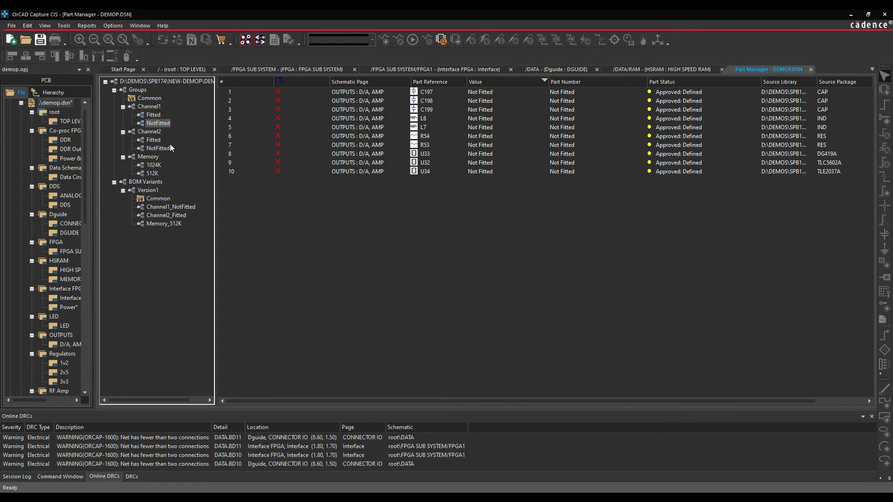
{"action": "left_click", "coordinate": [148, 132]}
{"action": "left_click", "coordinate": [153, 140]}
{"action": "left_click", "coordinate": [158, 149]}
{"action": "left_click", "coordinate": [147, 157]}
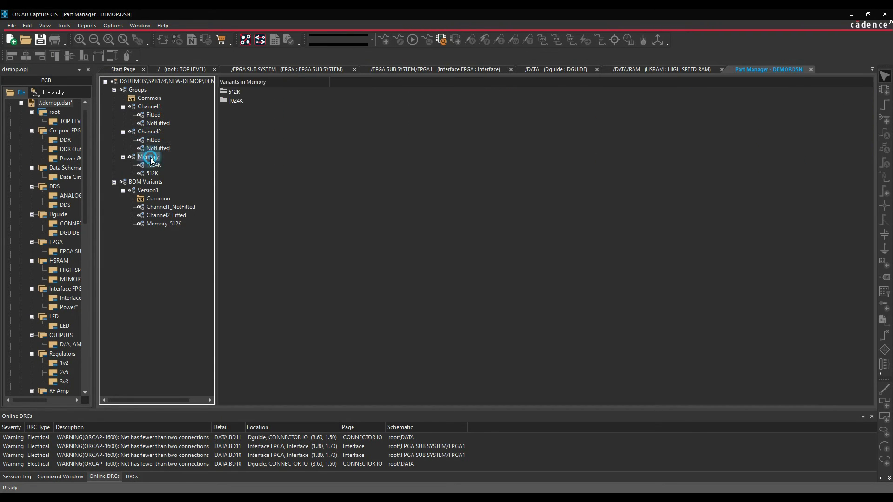
{"action": "left_click", "coordinate": [155, 172]}
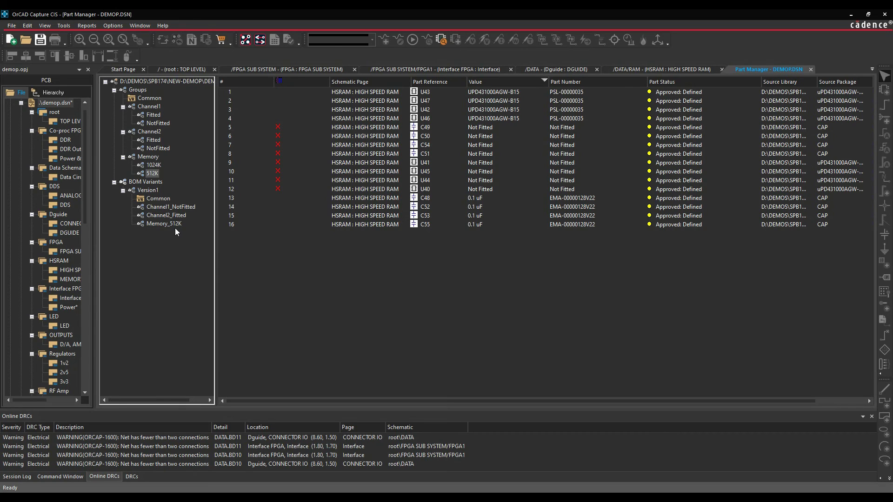
Step: Create a new BOM variant named Version2
{"action": "left_click", "coordinate": [145, 182]}
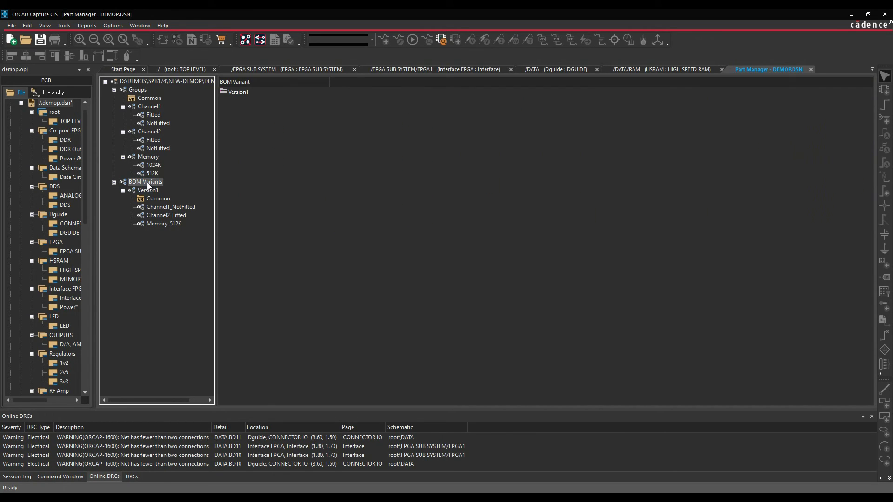
{"action": "right_click", "coordinate": [147, 182]}
{"action": "left_click", "coordinate": [192, 189]}
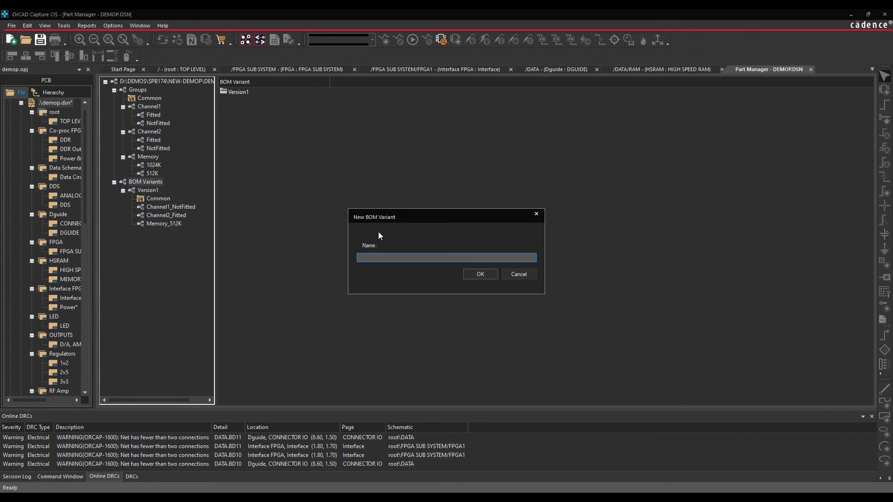
{"action": "type", "text": "Version2"}
{"action": "key", "text": "Return"}
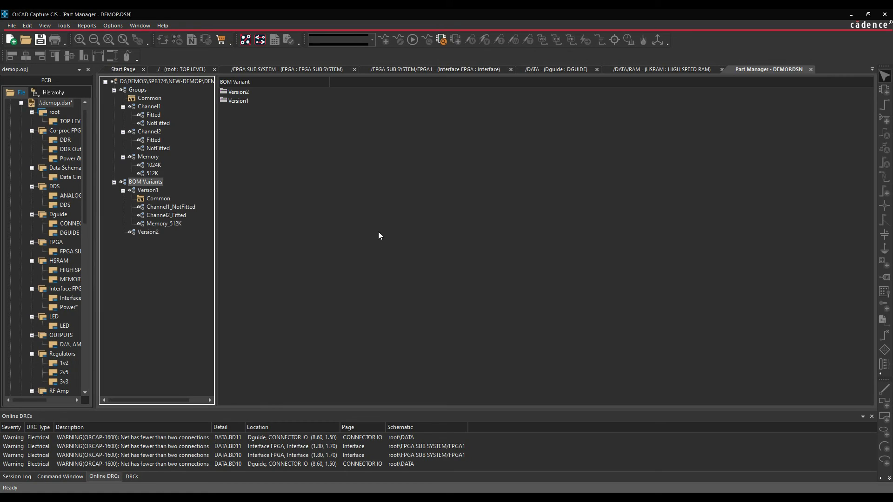
Step: Add Common, Channel1_NotFitted, Channel2_NotFitted and Memory_1024K groups to Version2
{"action": "left_click_drag", "start_coordinate": [150, 99], "coordinate": [156, 233]}
{"action": "left_click_drag", "start_coordinate": [153, 122], "coordinate": [152, 235]}
{"action": "left_click_drag", "start_coordinate": [158, 148], "coordinate": [155, 238]}
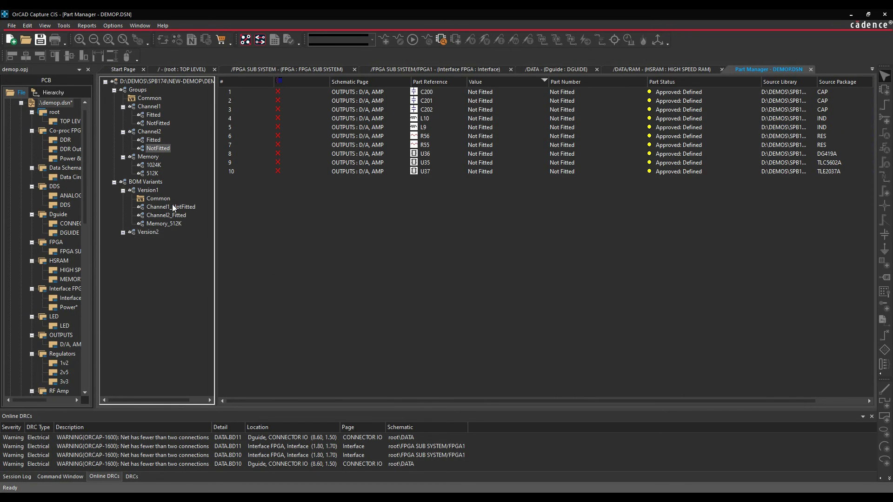
{"action": "left_click", "coordinate": [163, 224]}
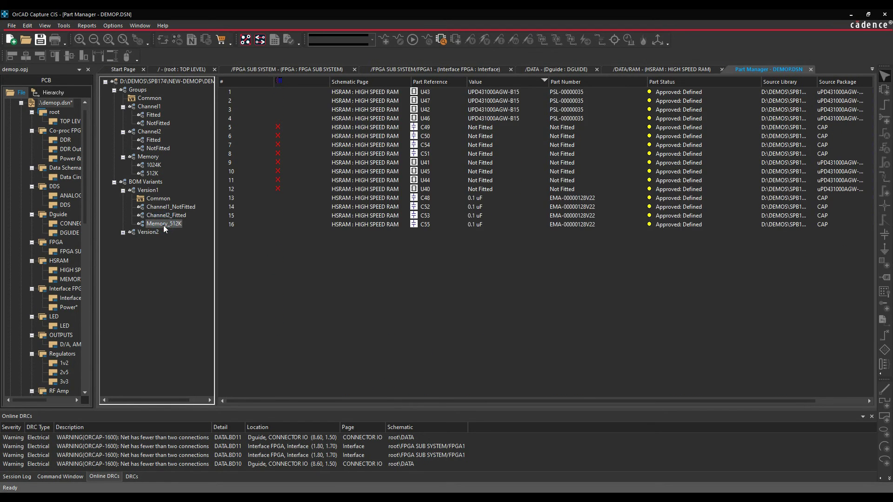
{"action": "left_click_drag", "start_coordinate": [154, 166], "coordinate": [149, 233]}
{"action": "left_click", "coordinate": [123, 232]}
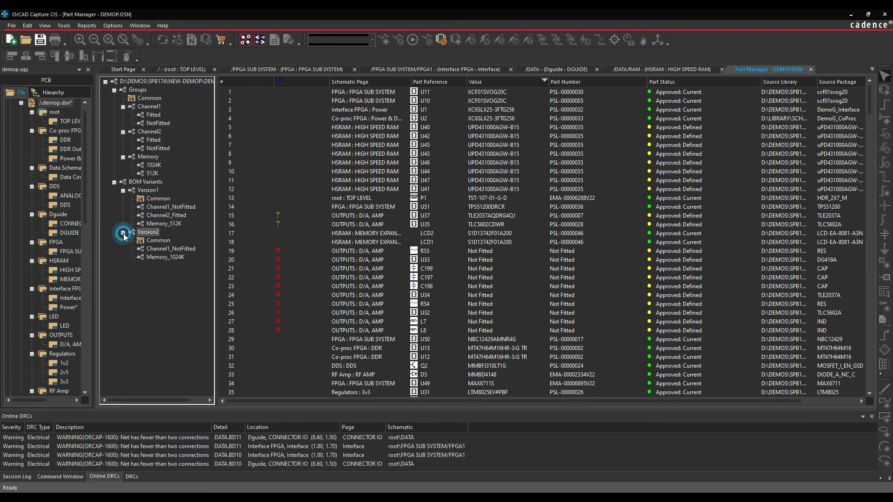
{"action": "left_click_drag", "start_coordinate": [158, 148], "coordinate": [154, 236]}
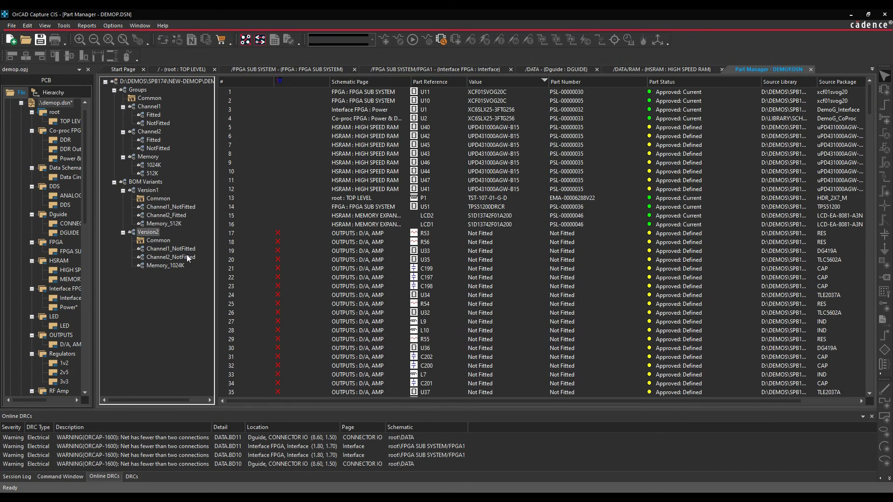
Step: Show the FPGA SUB SYSTEM page and confirm Version2 appears in the Standard BOM variants, then cancel
{"action": "left_click", "coordinate": [254, 70]}
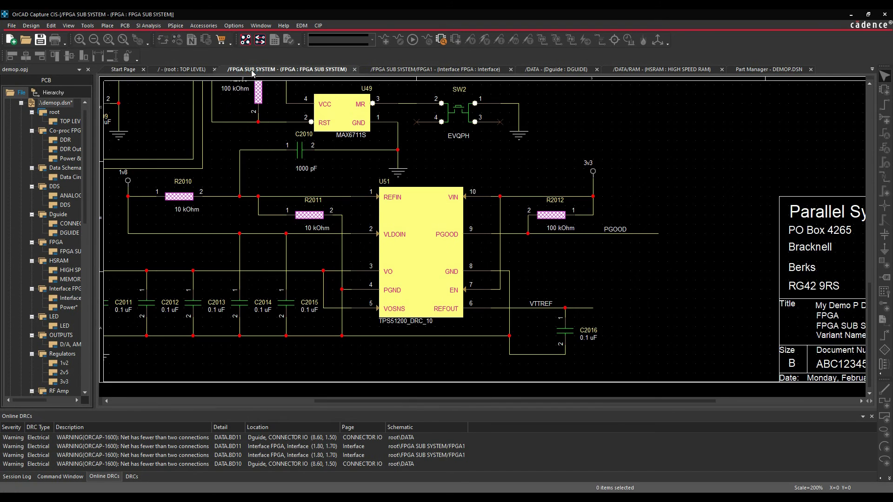
{"action": "left_click", "coordinate": [653, 174]}
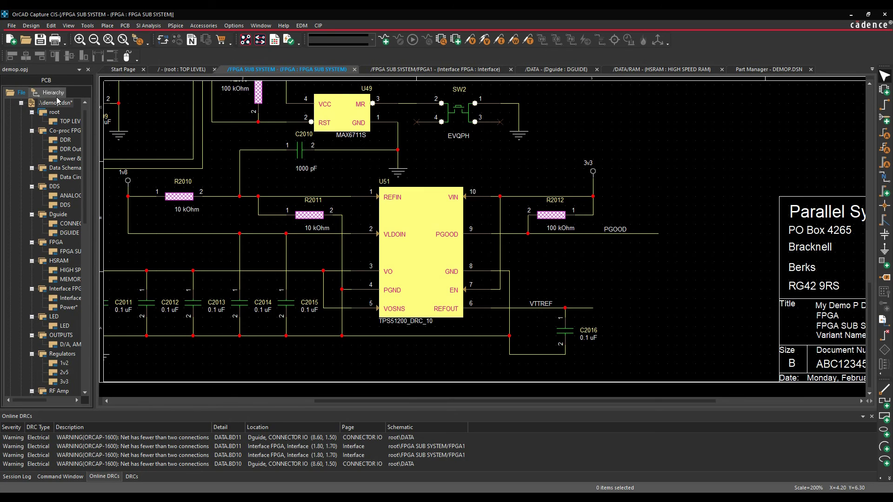
{"action": "left_click", "coordinate": [55, 104]}
{"action": "left_click", "coordinate": [233, 26]}
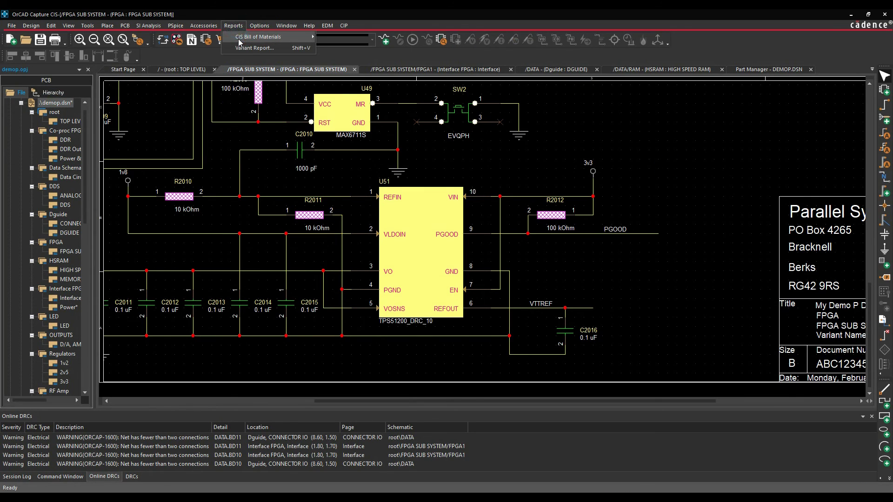
{"action": "mouse_move", "coordinate": [270, 37]}
{"action": "left_click", "coordinate": [334, 38]}
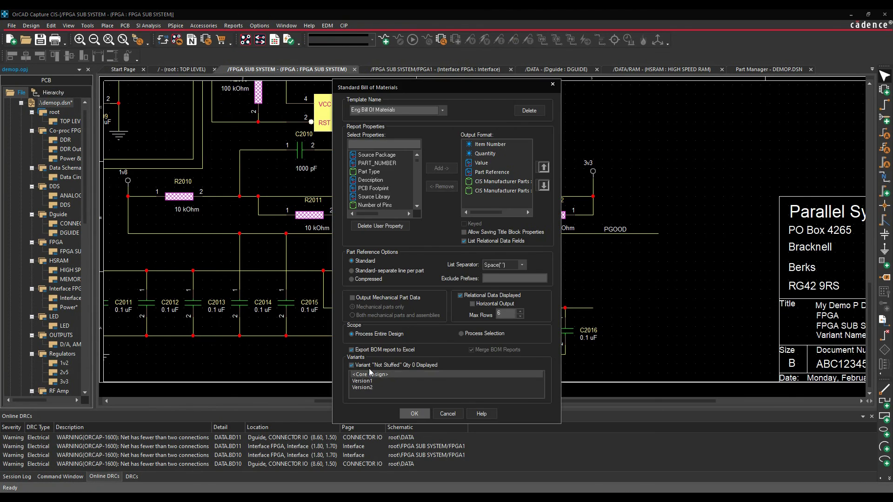
{"action": "left_click", "coordinate": [448, 413]}
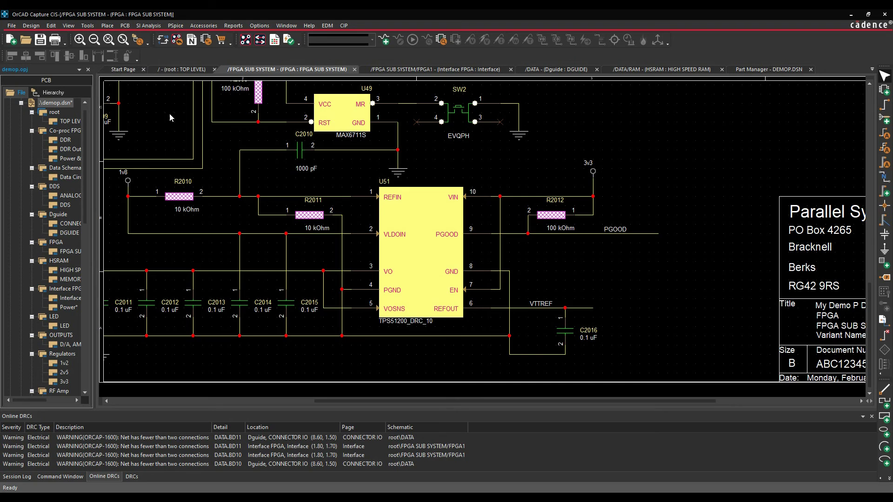
Step: Turn on Variant View Mode with Version1 selected, saving the design when prompted
{"action": "left_click", "coordinate": [68, 26]}
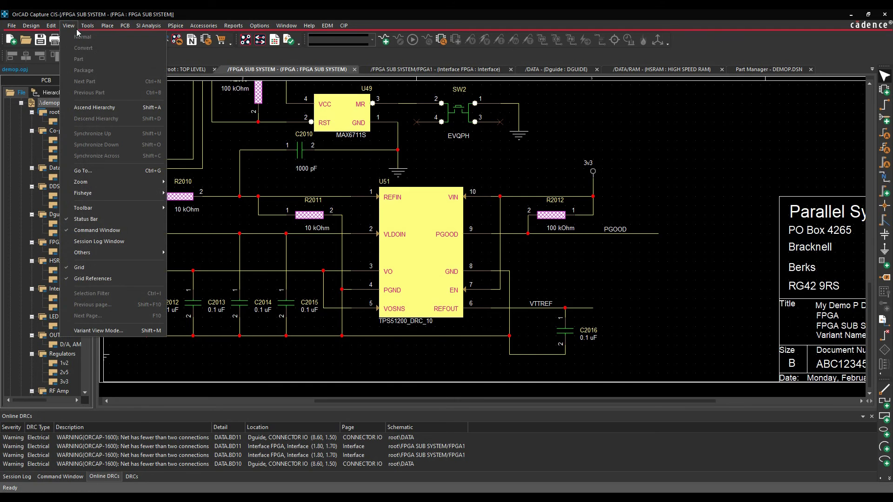
{"action": "left_click", "coordinate": [93, 334]}
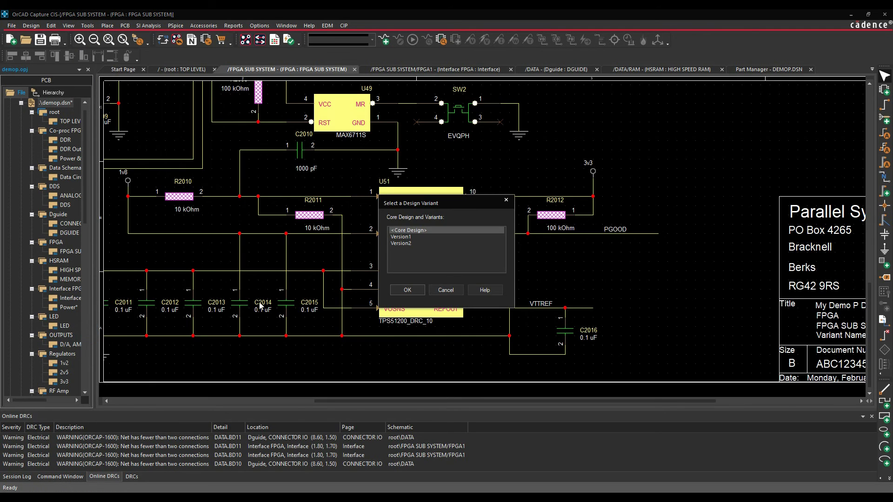
{"action": "double_click", "coordinate": [403, 238]}
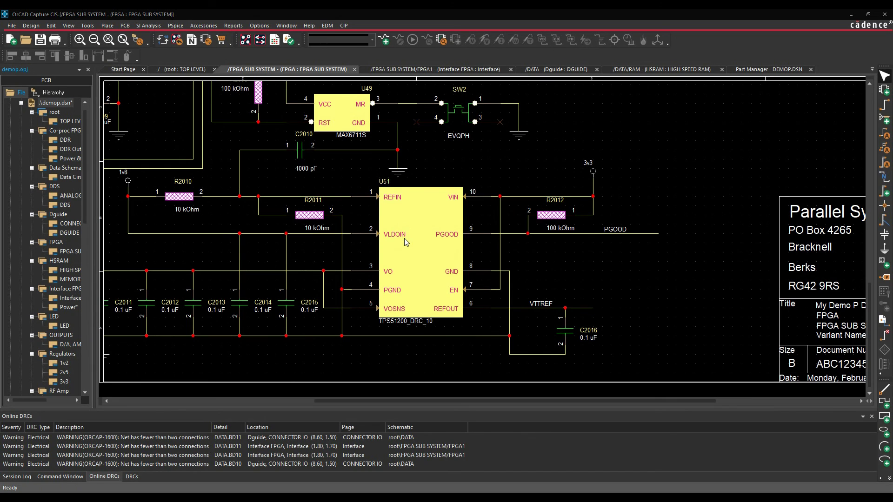
{"action": "left_click", "coordinate": [453, 276]}
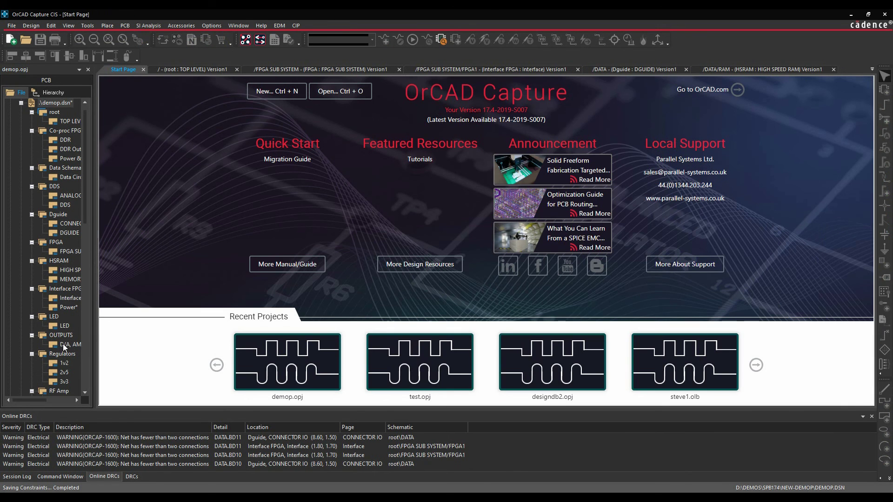
Step: Open the DAAMP1 occurrence of D/A, AMP and zoom to inspect Not Fitted L7, L8, C197, U32
{"action": "double_click", "coordinate": [64, 345]}
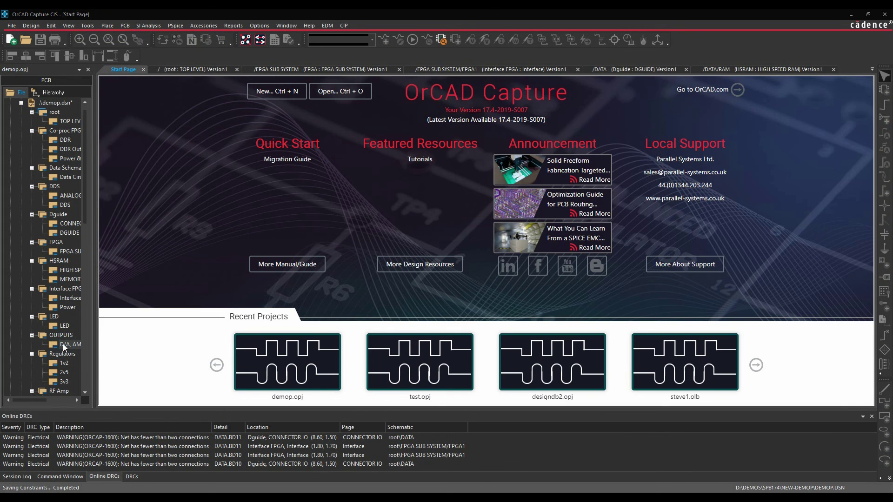
{"action": "left_click", "coordinate": [504, 232]}
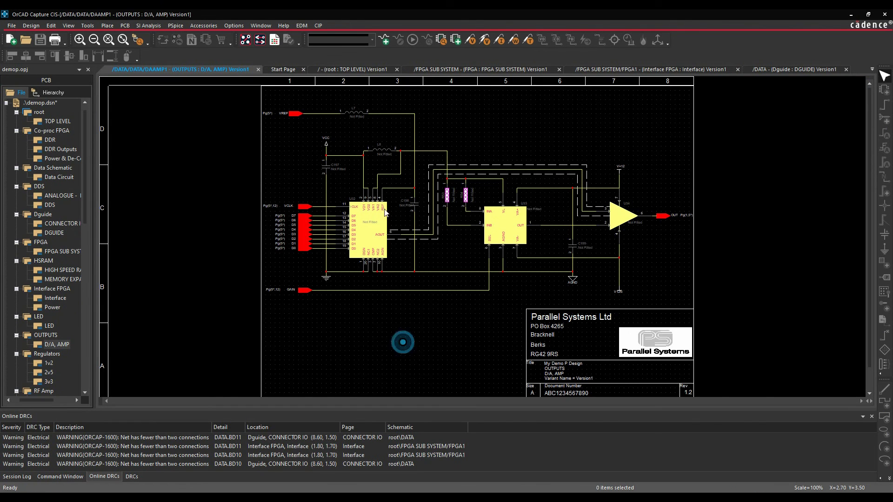
{"action": "scroll", "coordinate": [386, 158], "scroll_direction": "up", "scroll_amount": 1, "text": "ctrl"}
{"action": "scroll", "coordinate": [495, 269], "scroll_direction": "up", "scroll_amount": 1, "text": "ctrl"}
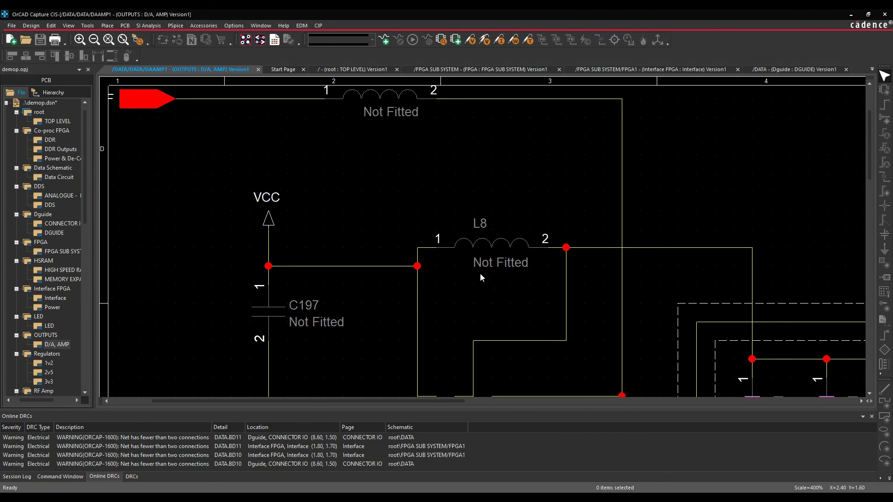
{"action": "mouse_move", "coordinate": [498, 246]}
{"action": "scroll", "coordinate": [475, 207], "scroll_direction": "down", "scroll_amount": 1, "text": "ctrl"}
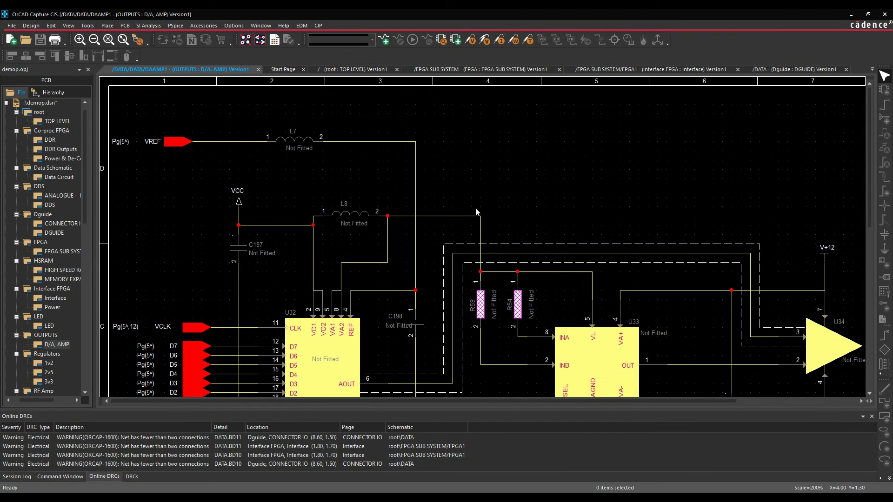